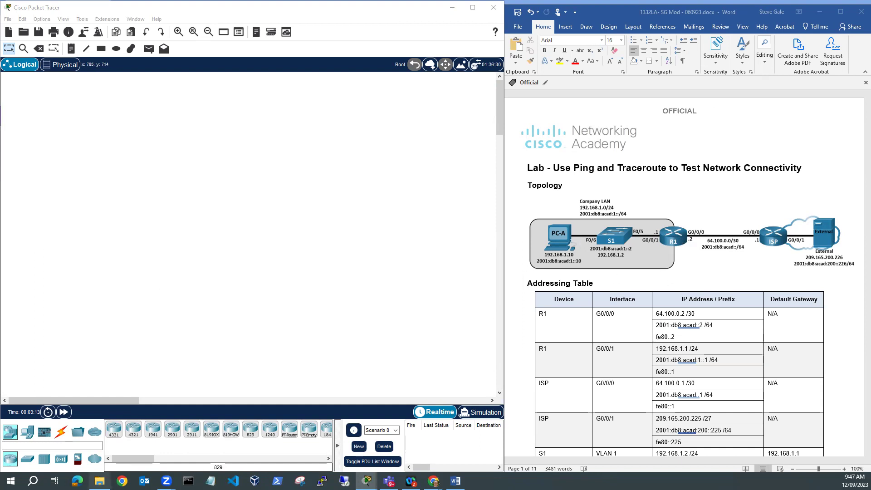
Place two ISR4321 routers, a 2960 switch, a PC and a server on the workspace.
drag(133, 429, 194, 226)
drag(133, 431, 264, 229)
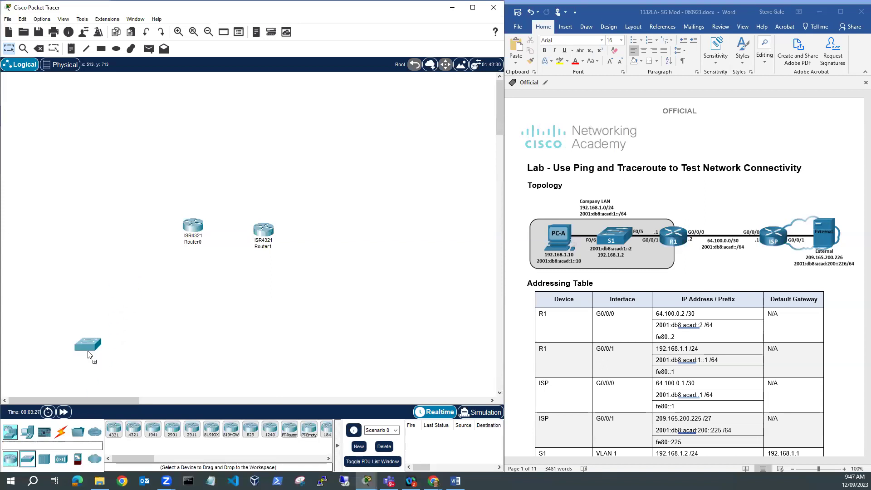
click(27, 463)
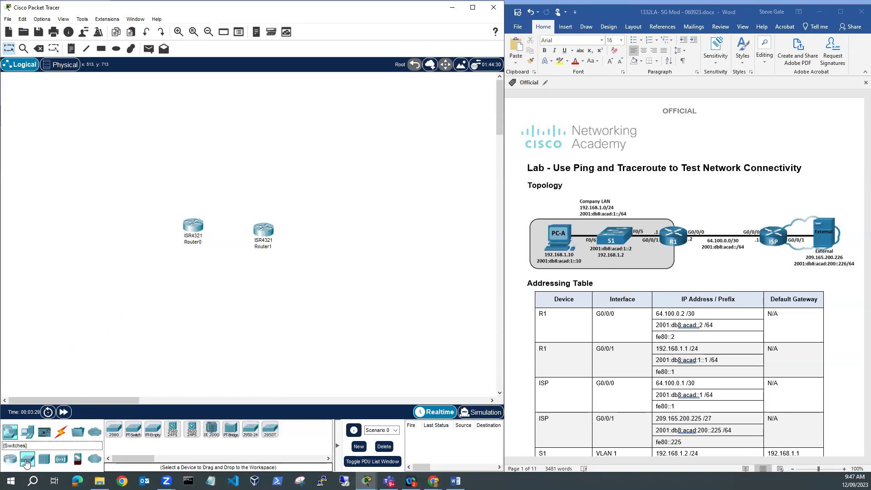
drag(113, 435, 130, 238)
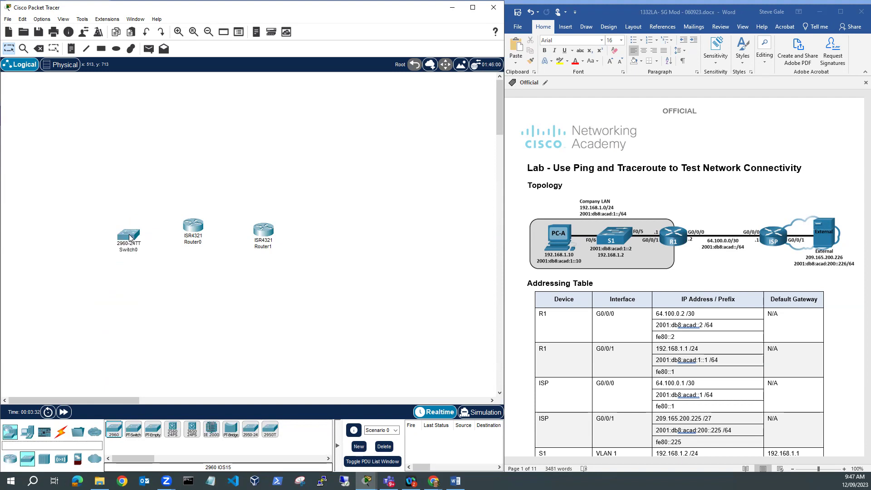
click(27, 432)
drag(114, 429, 77, 238)
drag(153, 429, 460, 223)
Arrange PC0, Switch0, Router0, Router1 and Server0 in a single left-to-right row.
drag(277, 231, 349, 223)
drag(195, 226, 231, 222)
drag(129, 235, 148, 223)
drag(77, 239, 12, 222)
drag(148, 222, 120, 224)
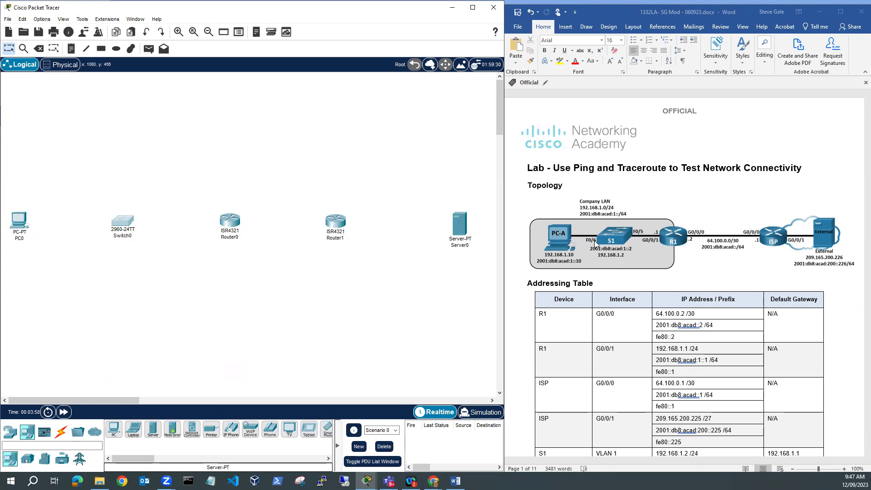
Cable PC0 Fa0 to Switch0 Fa0/6, and Switch0 Fa0/5 to Router0 G0/0/1, with copper straight-through.
click(60, 435)
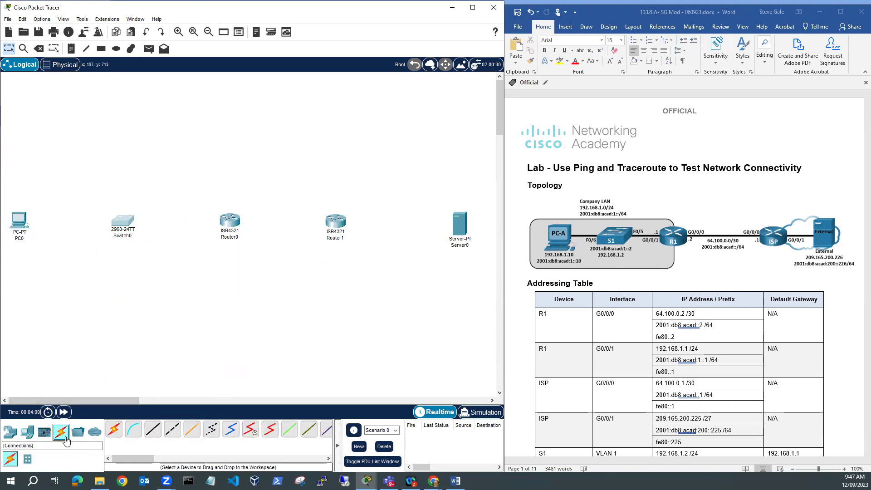
click(153, 430)
click(24, 223)
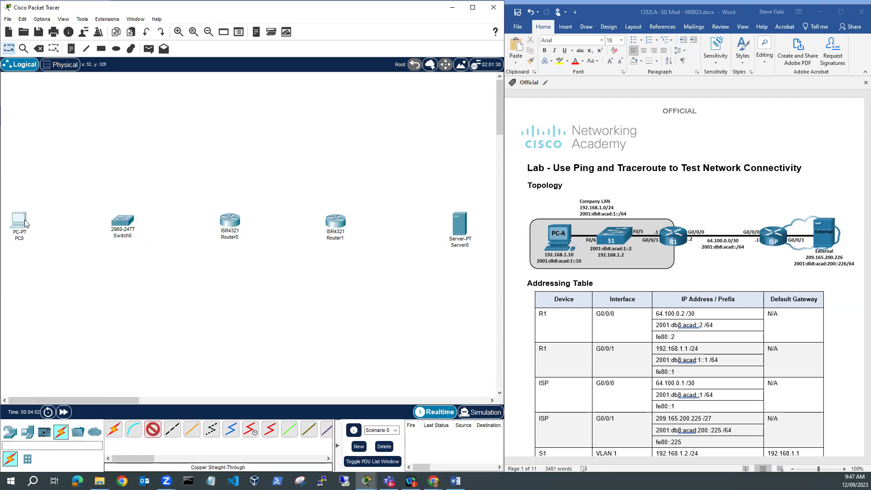
click(54, 254)
click(127, 222)
click(159, 68)
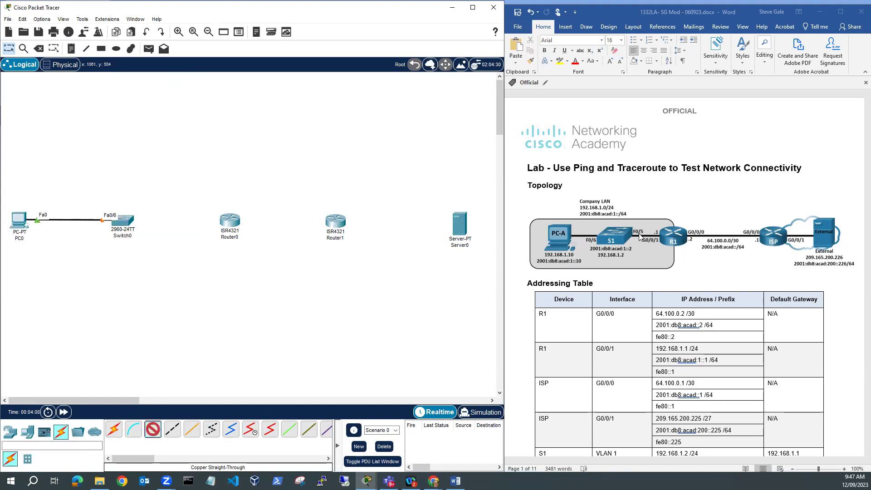
click(128, 220)
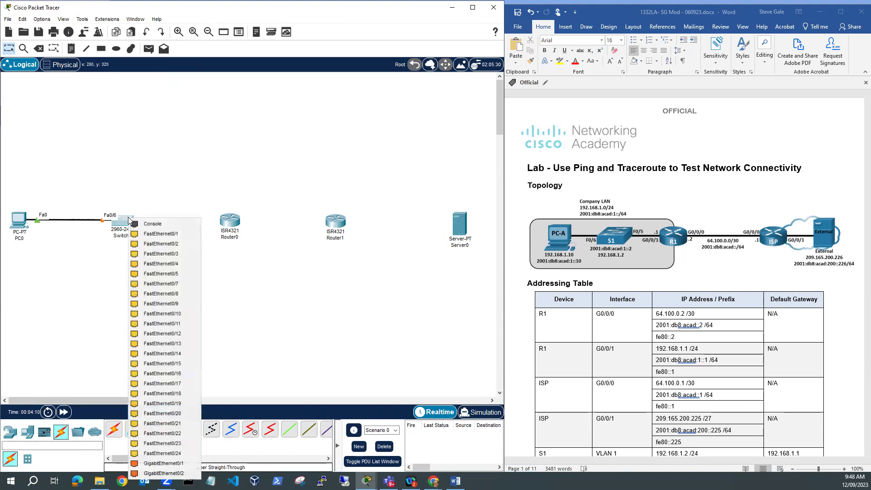
click(166, 273)
click(228, 222)
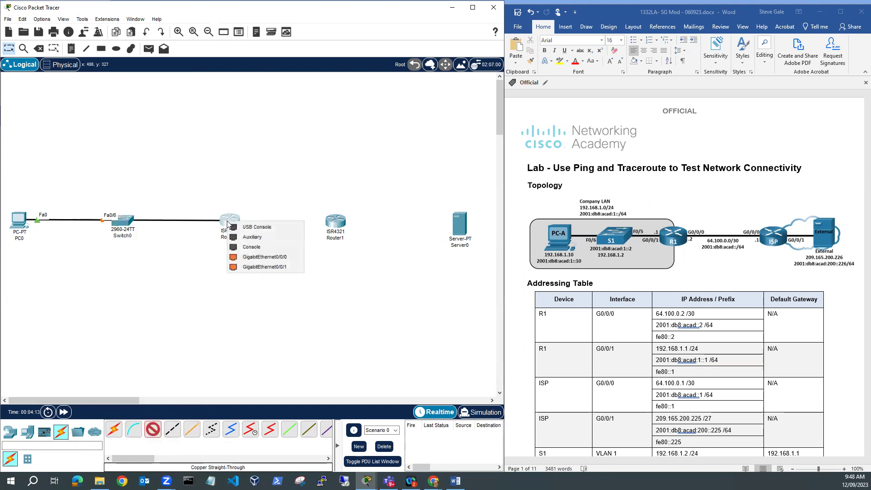
click(248, 266)
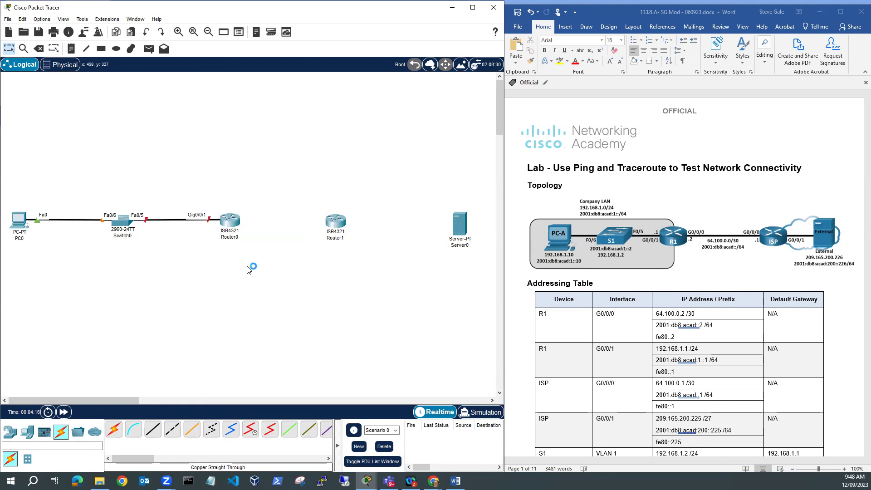
Cable Router0 G0/0/0 to Router1 G0/0/0, and Router1 to Server0 Fa0, with copper straight-through.
click(153, 431)
click(233, 221)
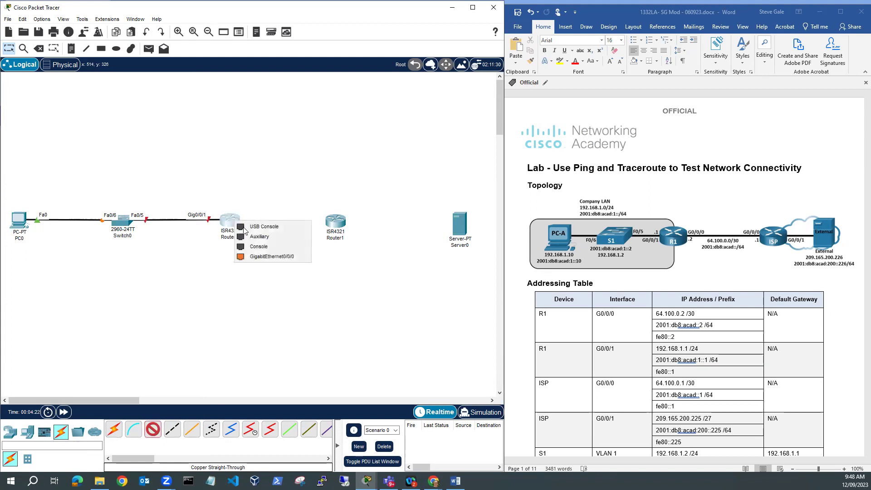
click(271, 257)
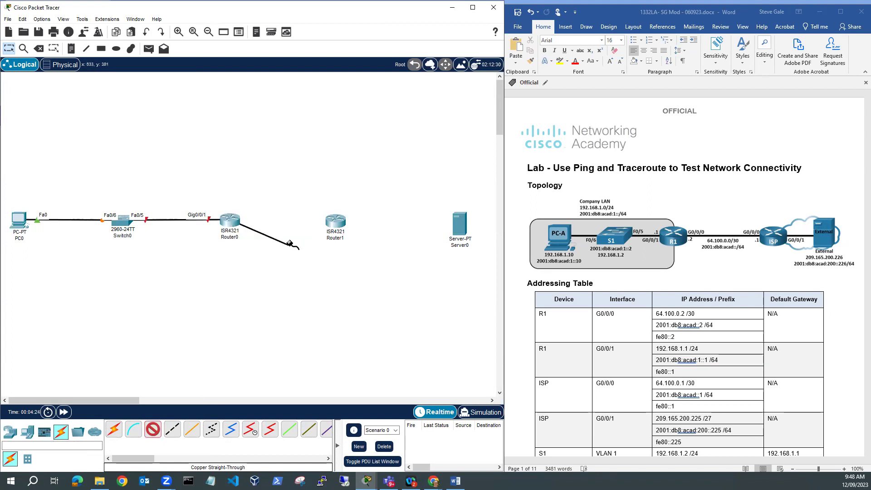
click(336, 222)
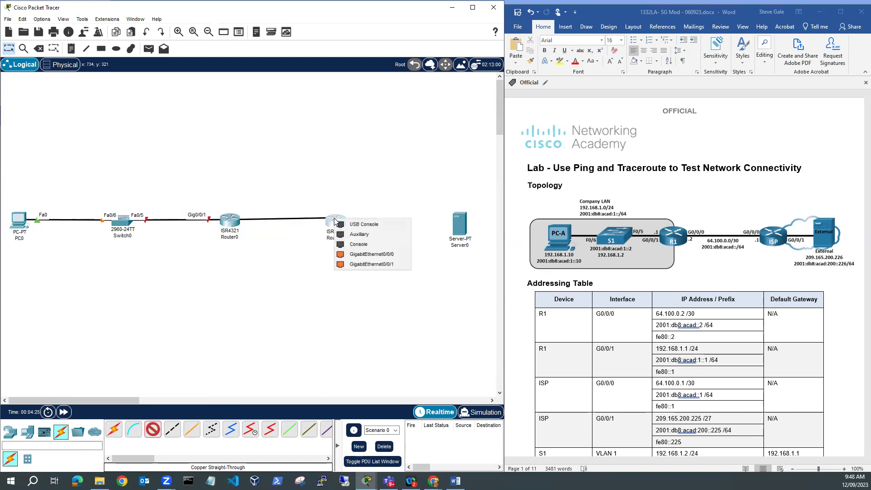
click(363, 254)
click(155, 431)
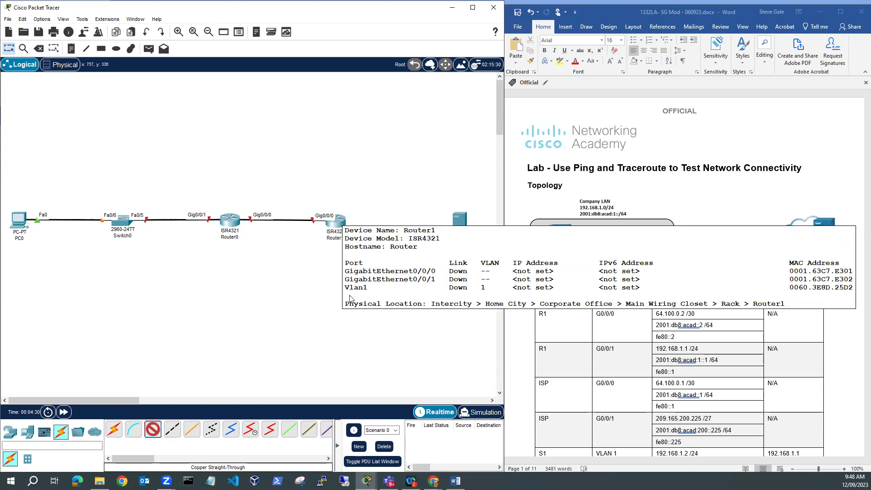
click(342, 224)
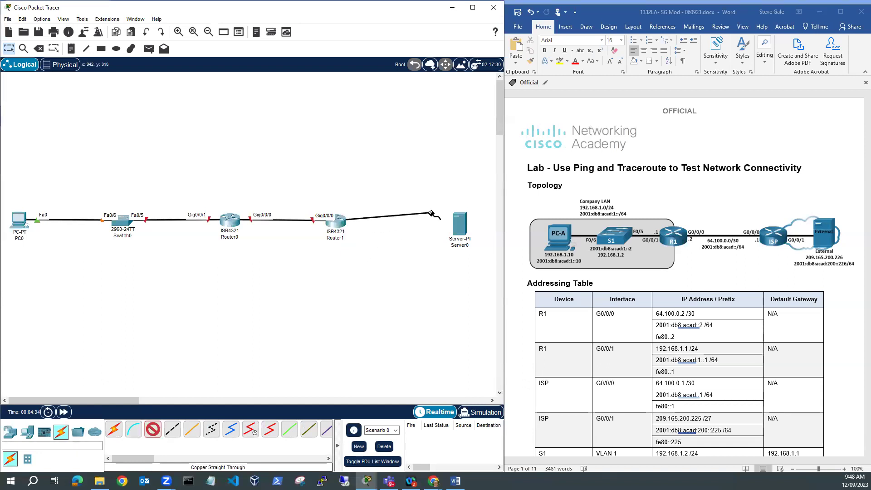
click(459, 224)
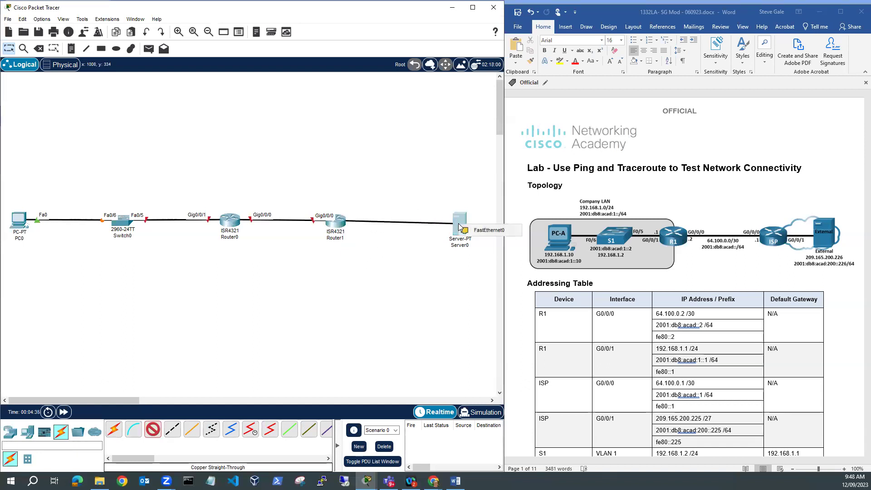
click(487, 230)
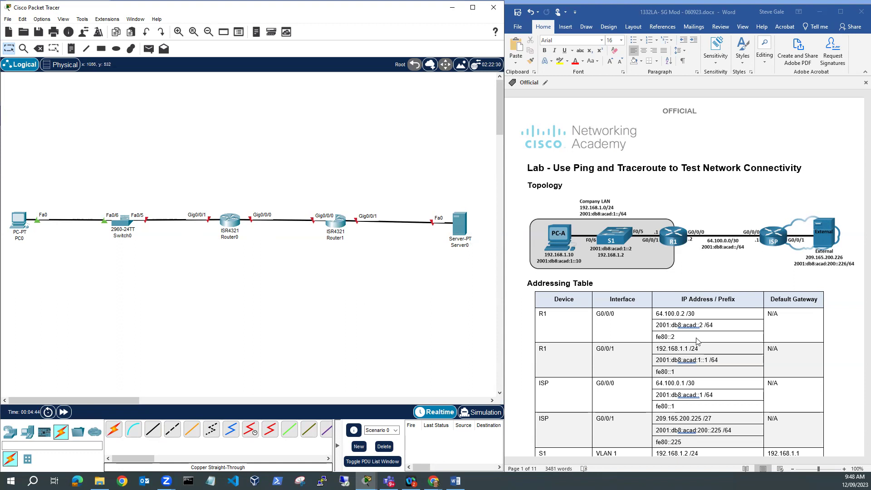
Add notes: PC0 192.168.1.10 /24, 2001:db8:acad:1::10 /64; Switch0 192.168.1.2 /24, 2001:db8:acad:1::2 /64.
scroll(696, 352, down, 2)
scroll(696, 352, down, 2)
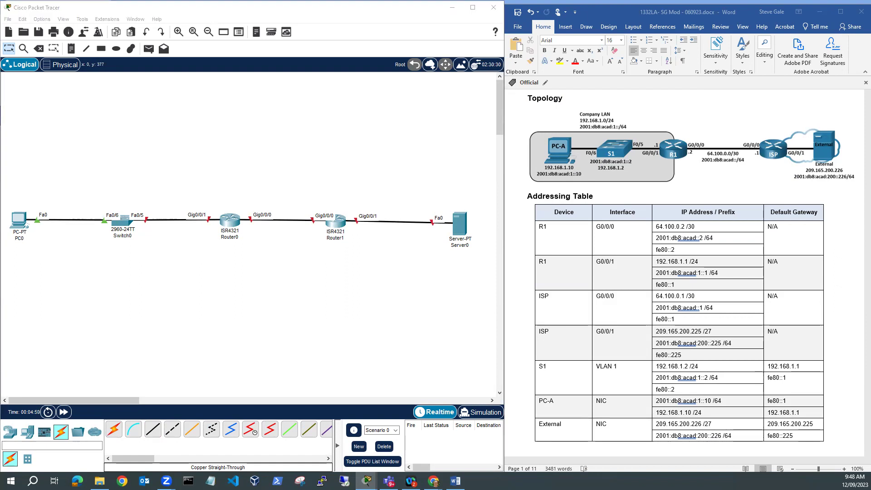
click(71, 48)
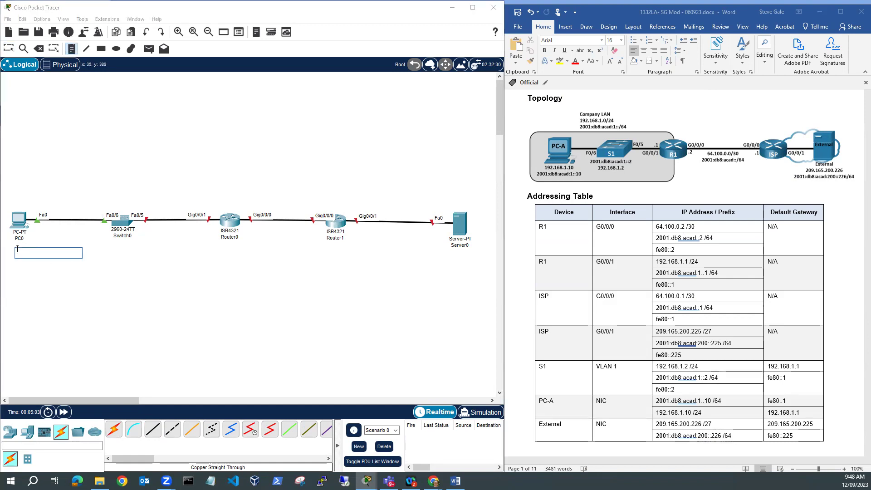
click(17, 249)
text(192.168.1.10 /24 2001:db8:acad:1::10 /64)
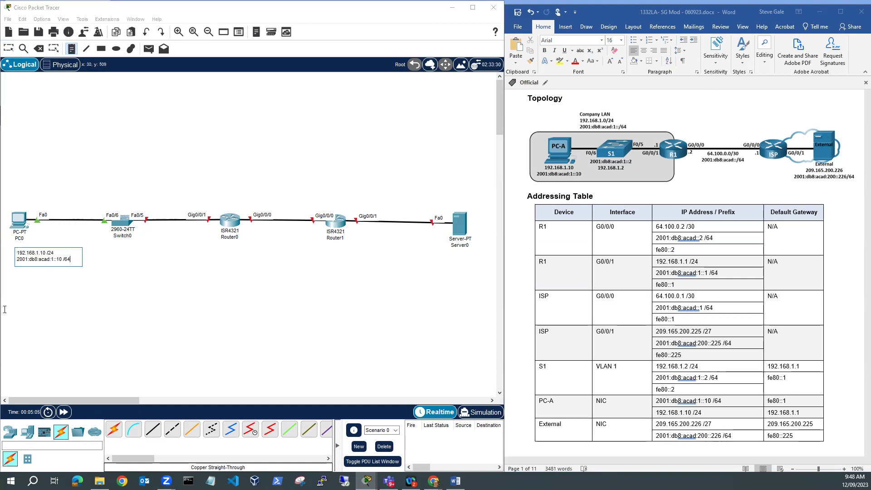
key(Escape)
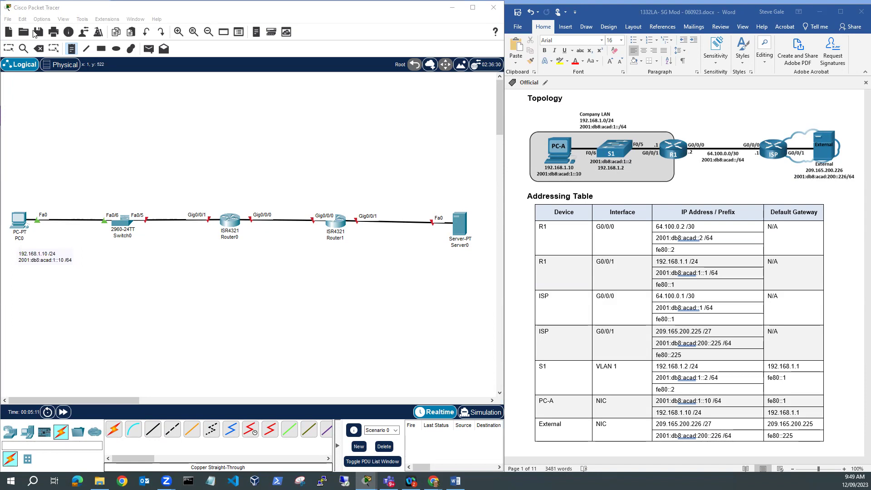
click(116, 252)
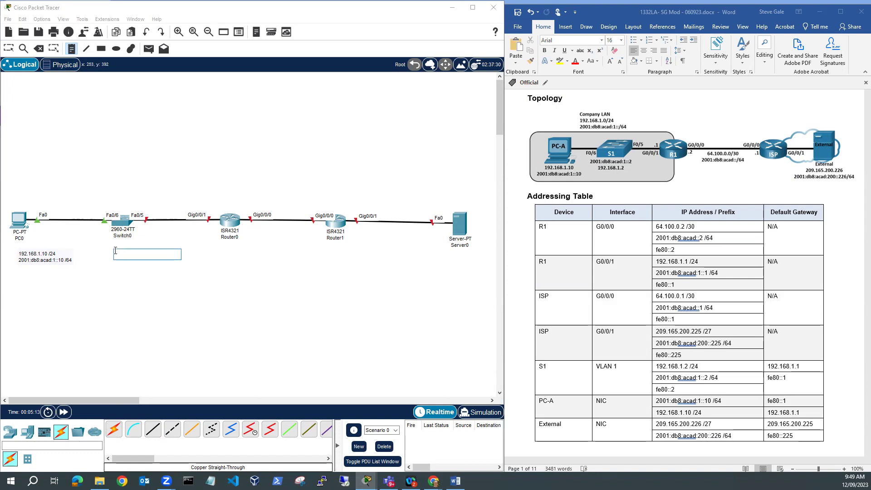
text(192.168.1.2 /24 2001:db8:acad:1::2 /64)
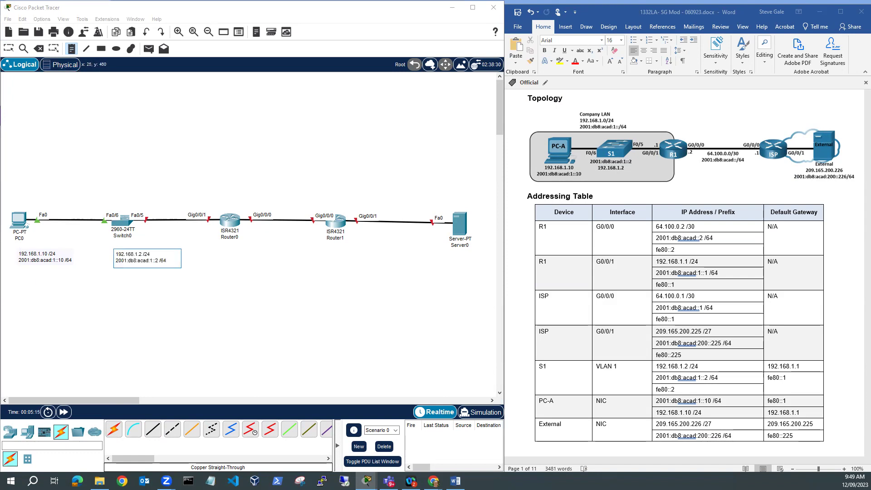
key(Escape)
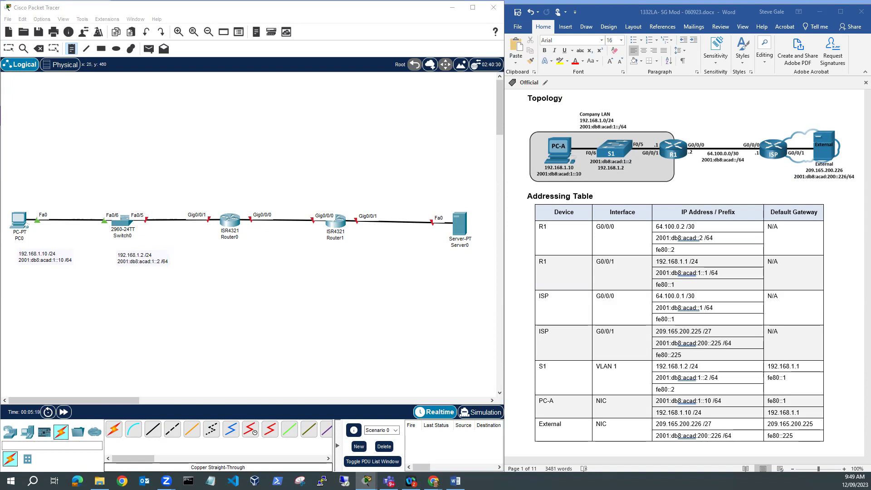
Add address notes for Router0's LAN link (192.168.1.1 /24) and its Gig0/0/0 link (64.100.0.2 /30).
click(174, 194)
text(192.168.1.1 /24 2001:db8:acad:1::1 /64)
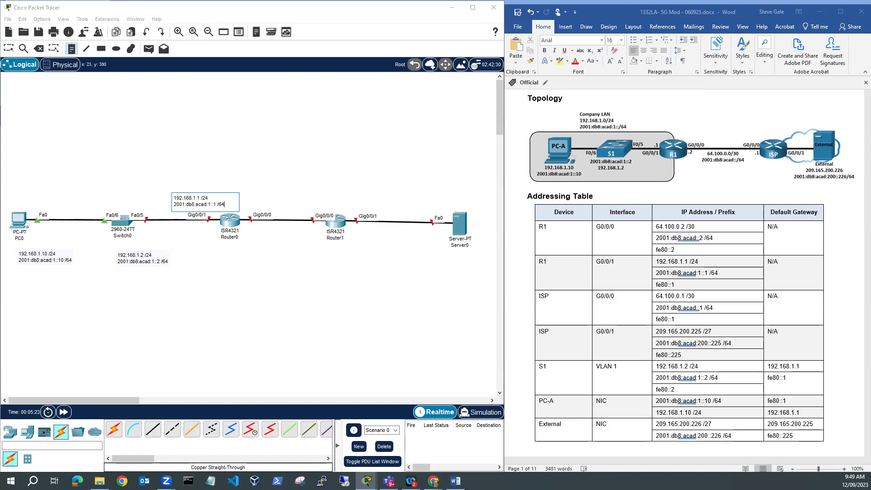
key(Escape)
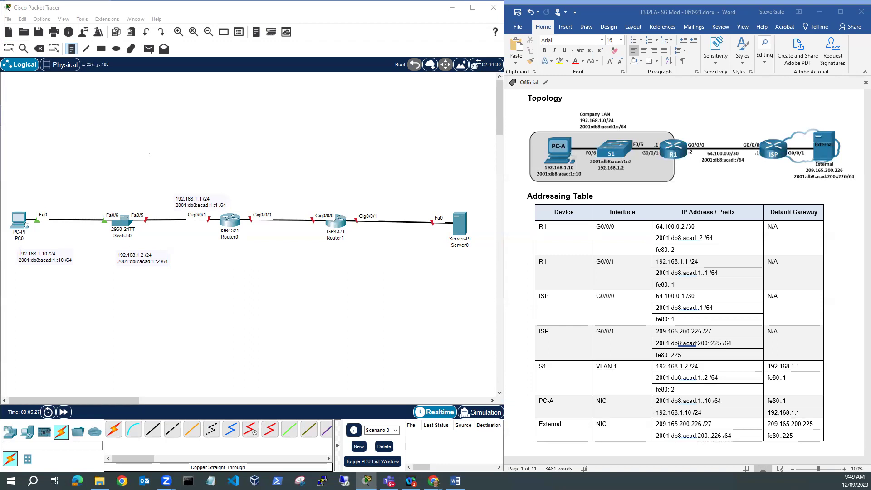
click(238, 191)
text(64.100.0.2 /30 2001:db8:acad::2 /64)
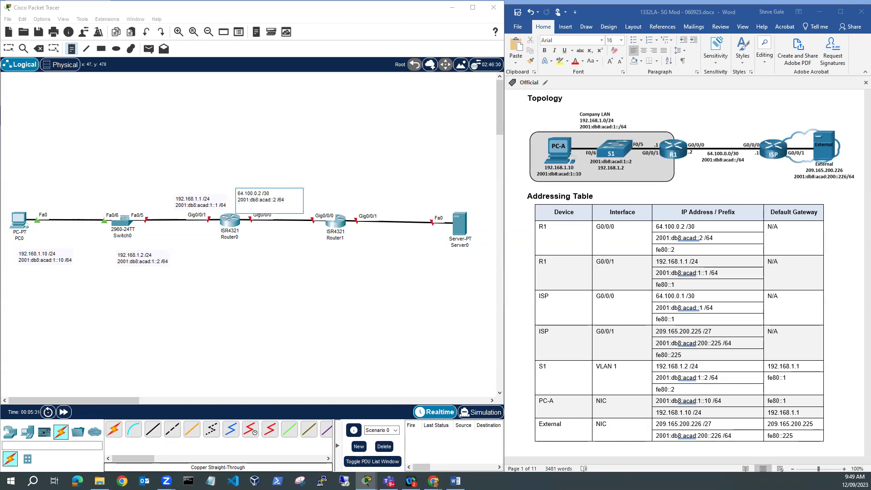
key(Escape)
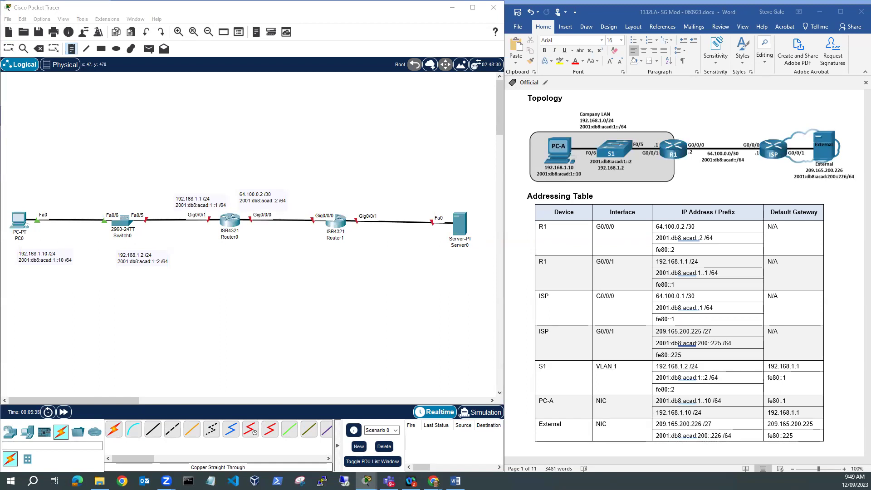
Add notes for Router1's links (64.100.0.1 /30, 209.165.200.225 /27) and Server0's 209.165.200.226 /27 addresses.
click(293, 245)
text(64.100.0.1 /30 2001:db8:acad::1 /64)
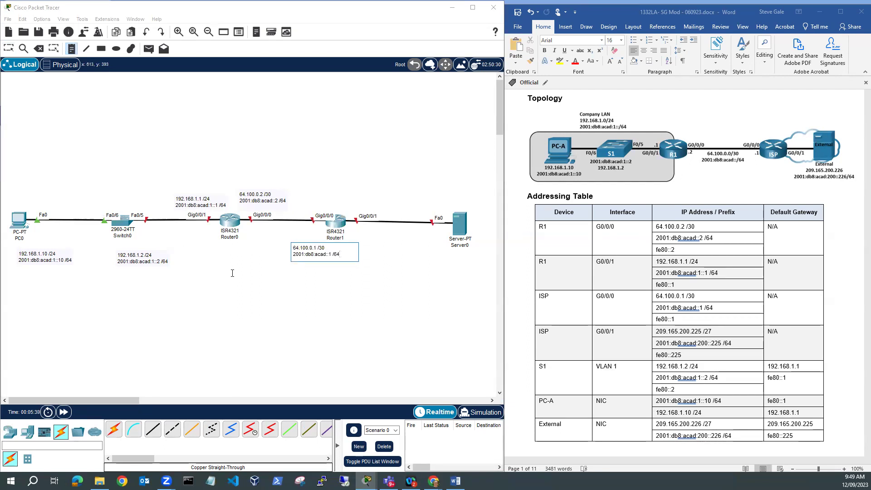
key(Escape)
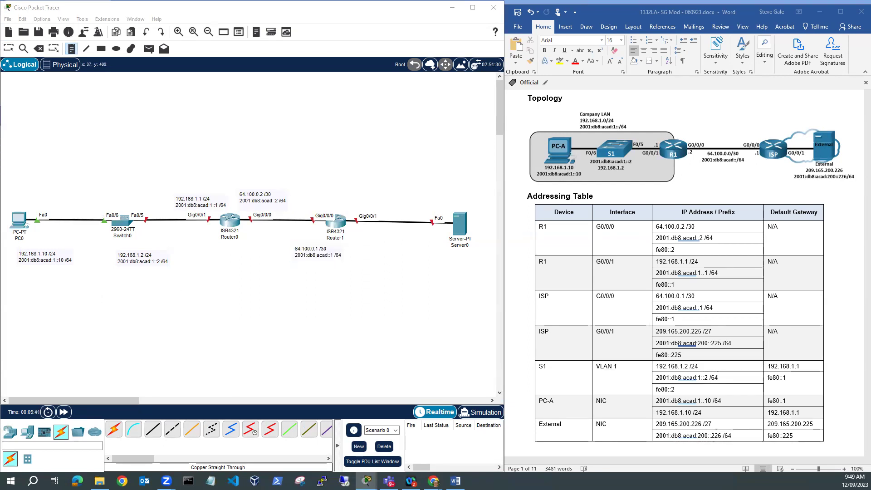
click(343, 200)
text(209.165.200.225 /27 2001:db8:acad:200::225 /64)
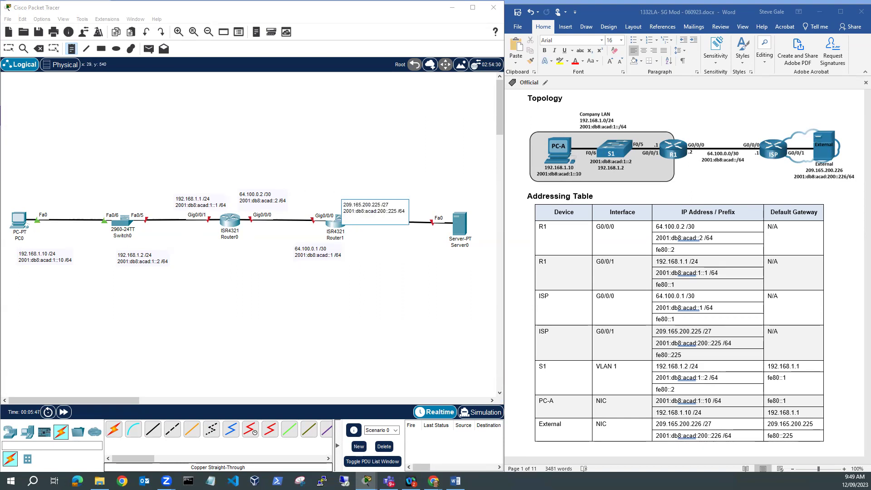
key(Escape)
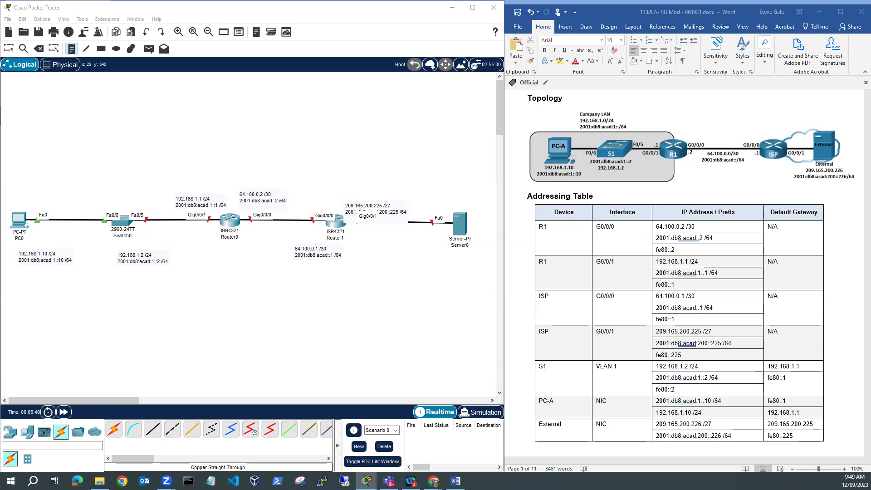
click(441, 257)
text(209.165.200.226 /27 2001:db8:acad:200::226 /64)
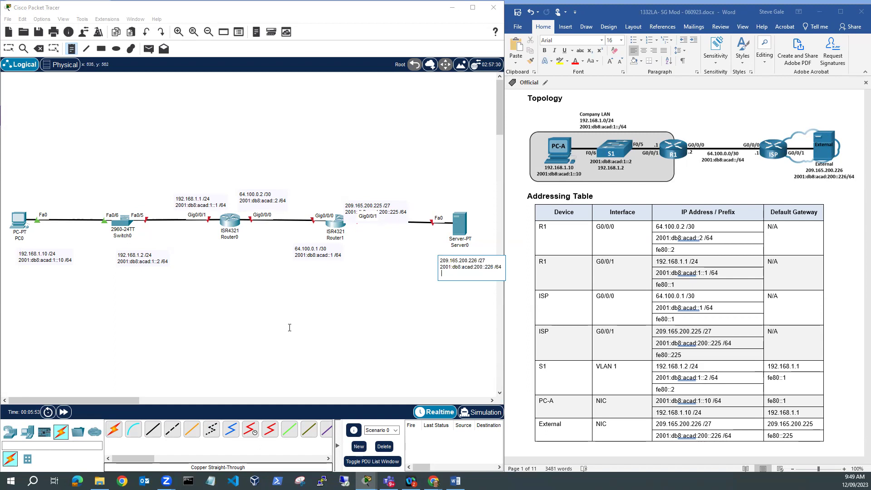
key(Escape)
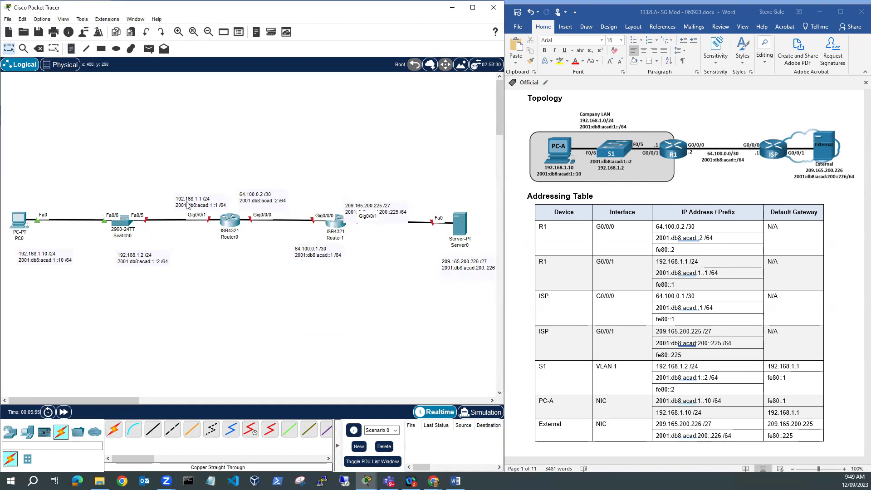
Drag all seven address labels into alignment beside their devices and links.
drag(188, 204, 184, 199)
drag(253, 200, 254, 194)
drag(306, 247, 283, 241)
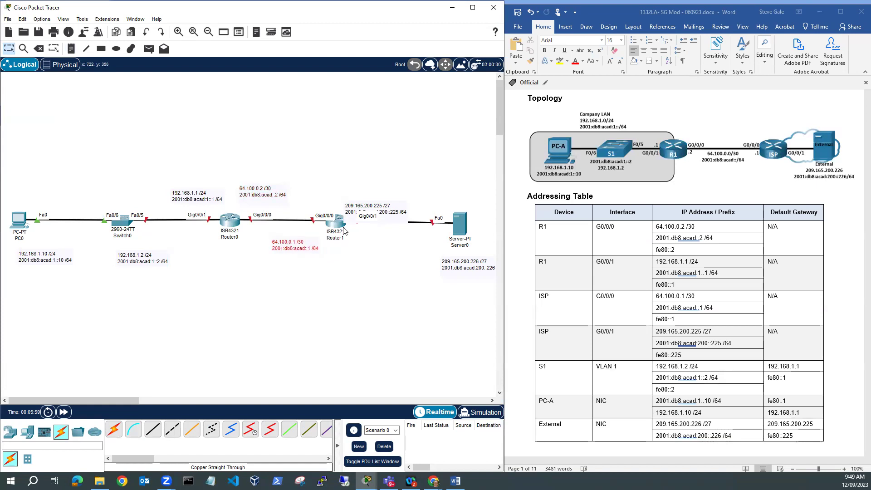
drag(372, 217, 375, 245)
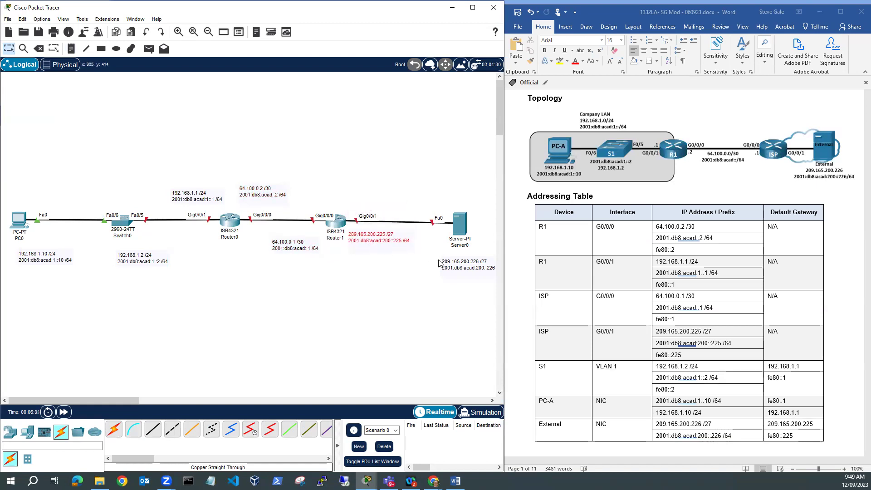
drag(440, 264, 426, 257)
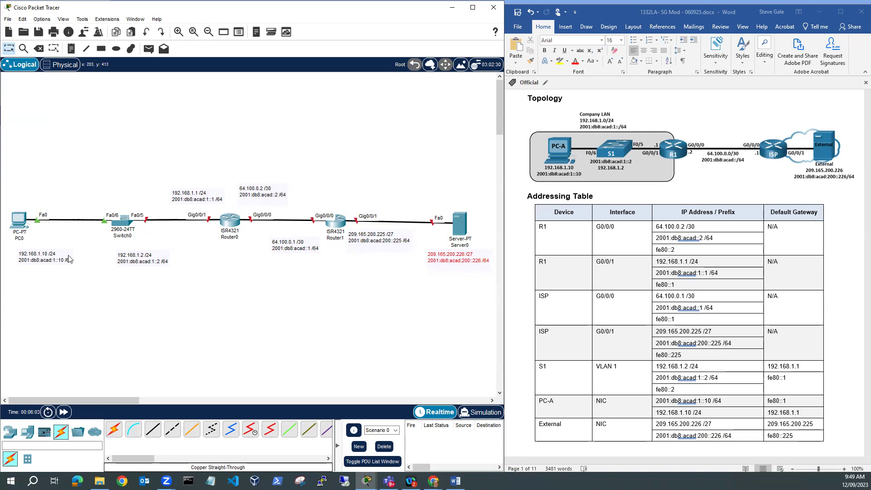
drag(64, 258, 53, 254)
drag(133, 261, 117, 252)
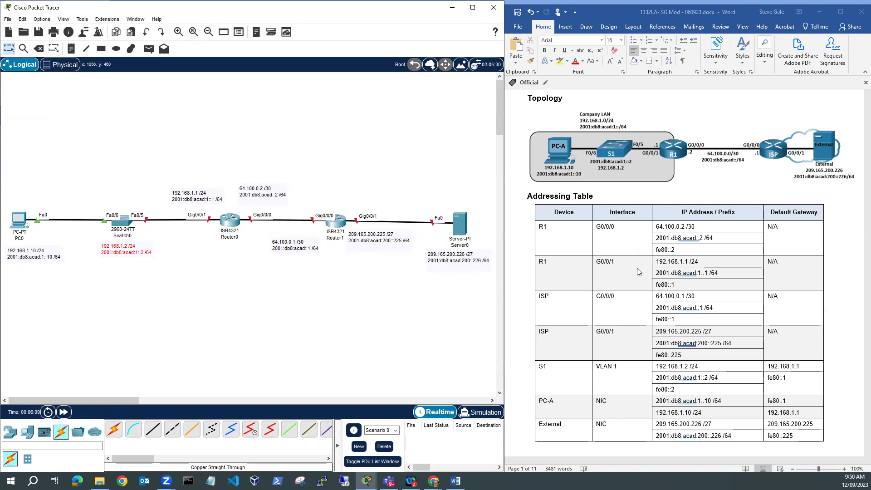
Scroll the lab document down to the Background / Scenario section and SDM template commands.
scroll(637, 271, down, 5)
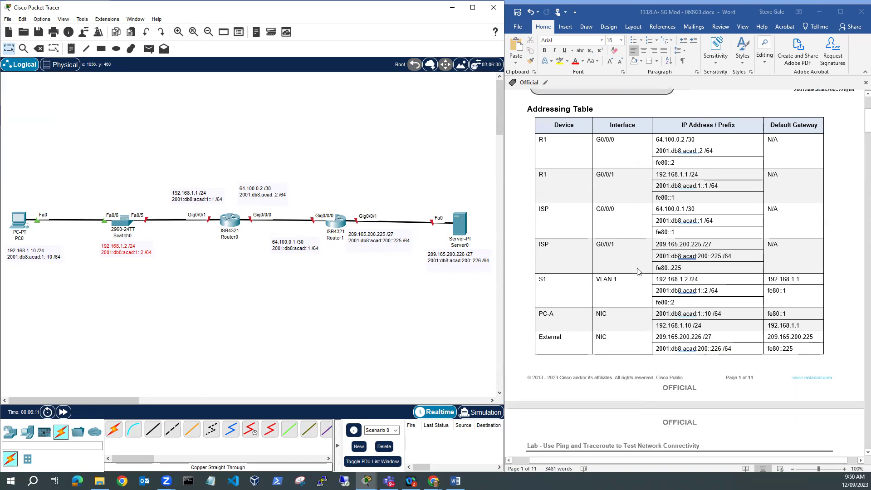
scroll(638, 271, down, 2)
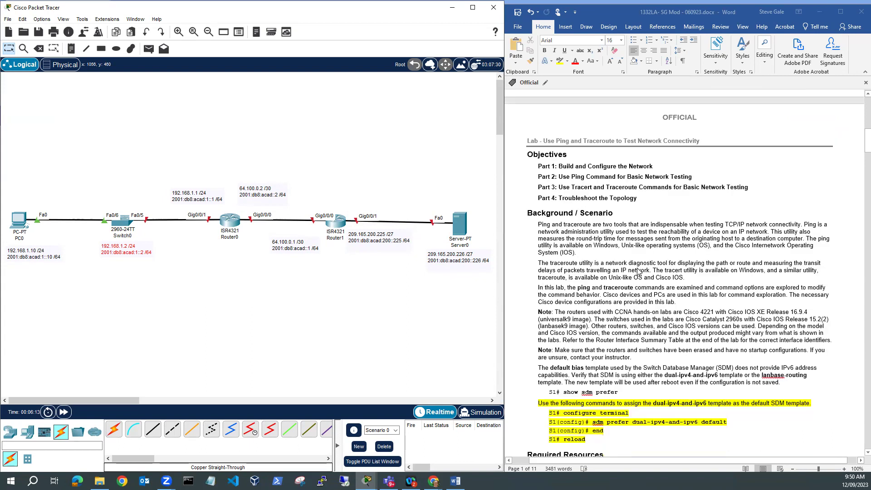
scroll(637, 271, down, 3)
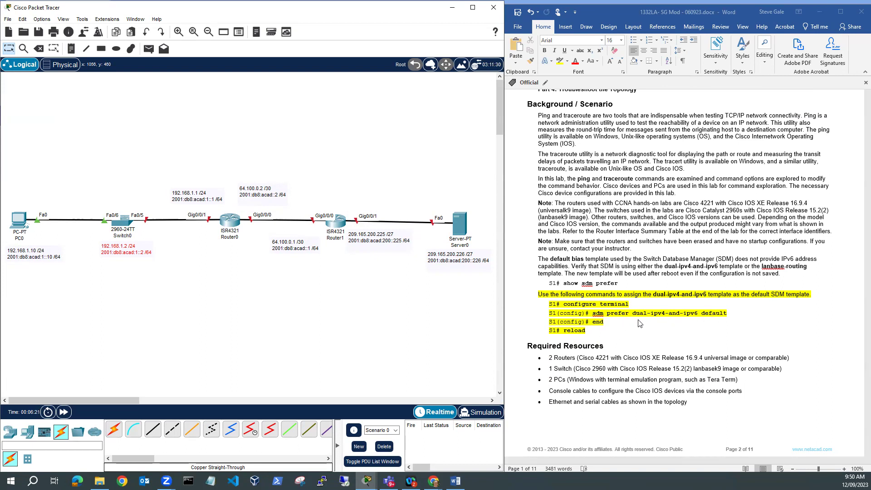
Open Switch0's CLI and enter global configuration mode with enable and conf t.
click(121, 225)
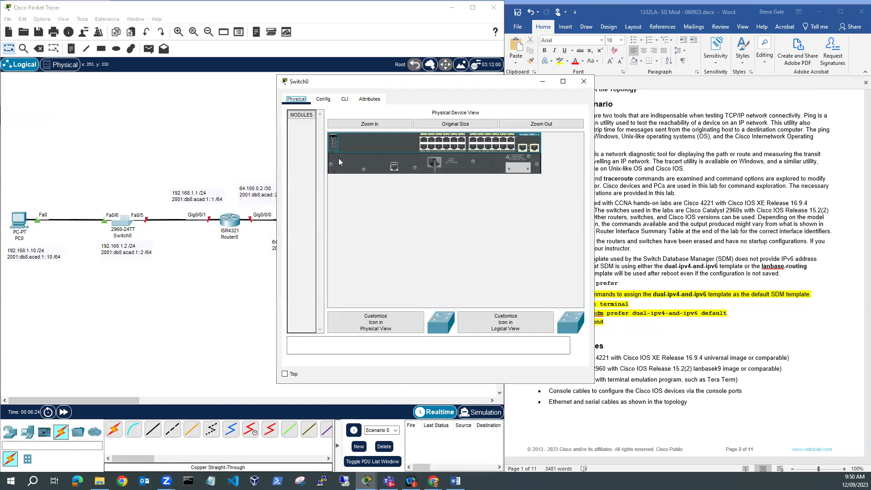
click(348, 101)
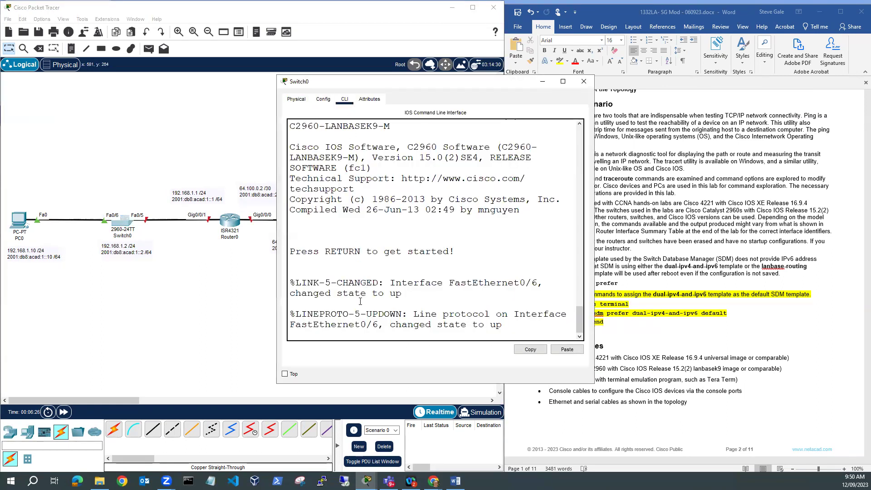
key(Return)
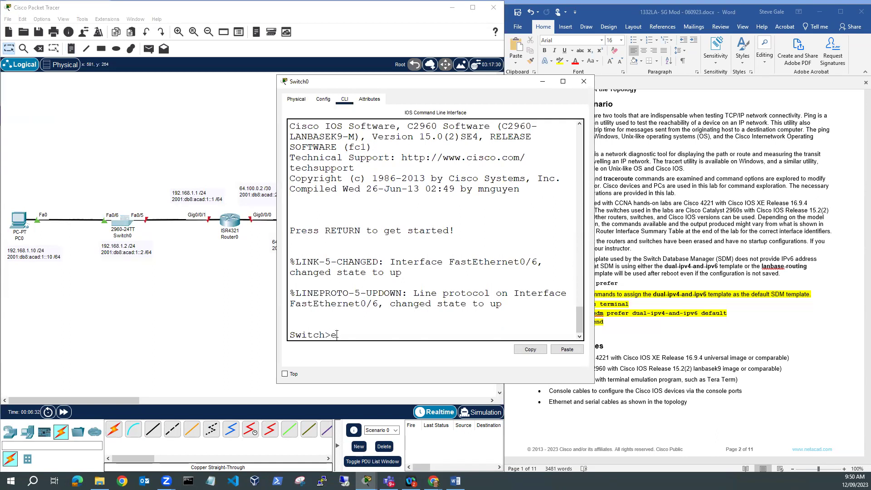
key(Return)
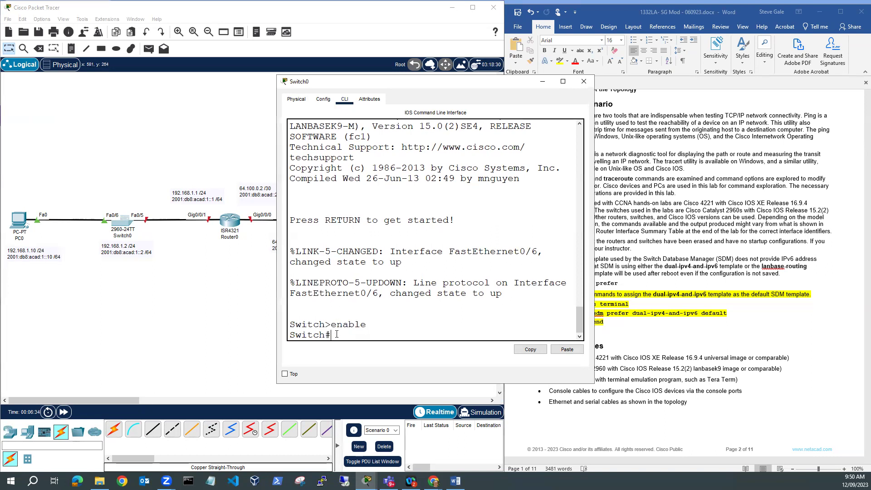
text(conf t)
key(Return)
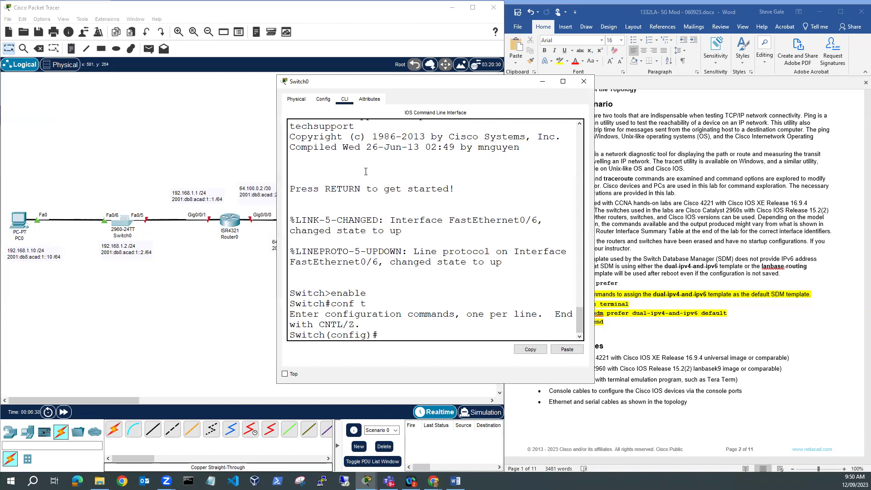
Copy 'sdm prefer dual-ipv4-and-ipv6 default' from the handout and run it on Switch0.
drag(446, 83, 281, 64)
click(622, 304)
click(592, 314)
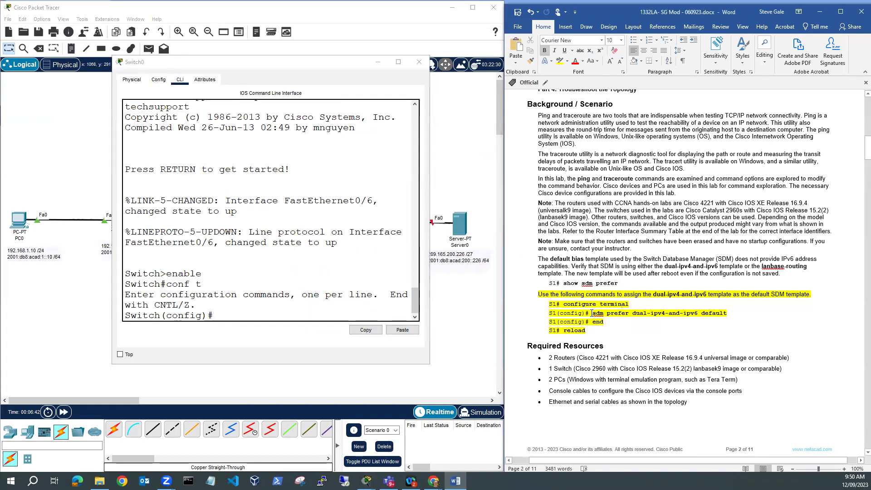
drag(592, 313, 721, 313)
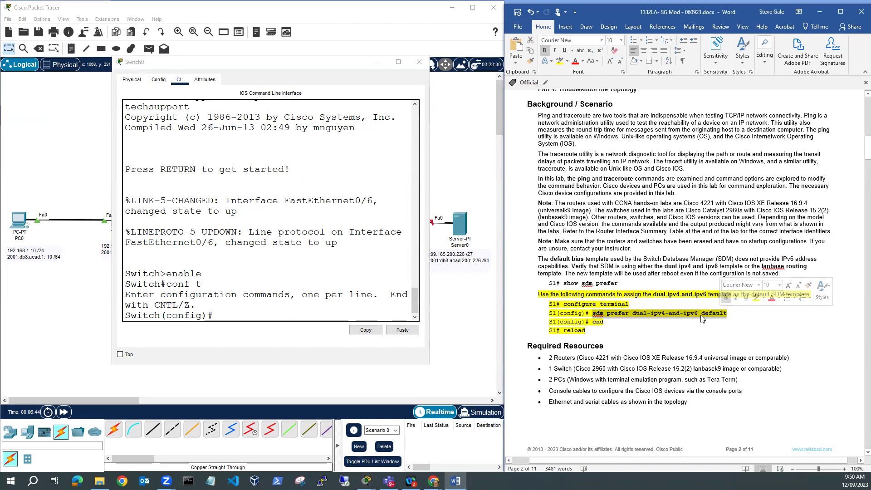
right_click(721, 314)
click(723, 331)
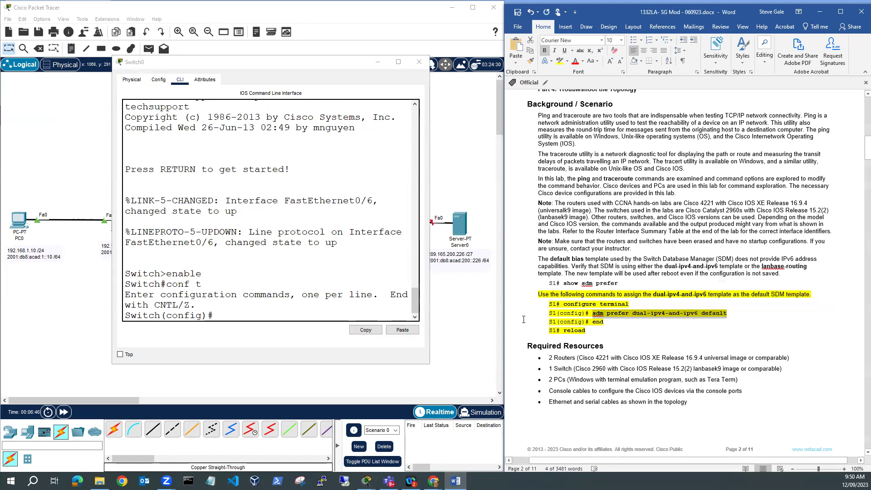
right_click(222, 316)
click(241, 331)
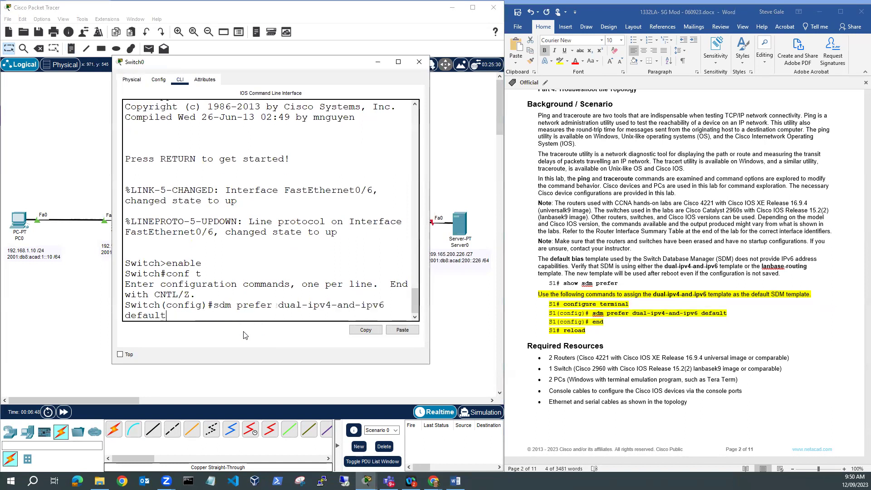
key(Return)
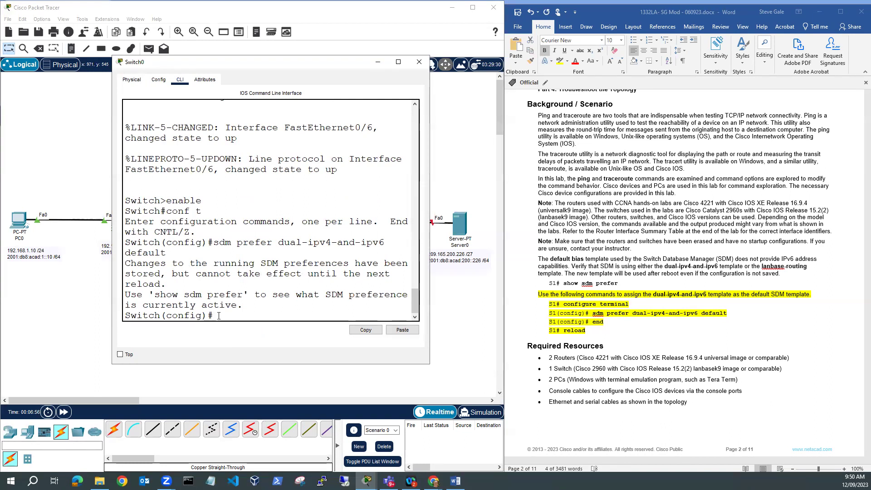
Leave configuration mode with end and type the reload command.
text(end)
key(Return)
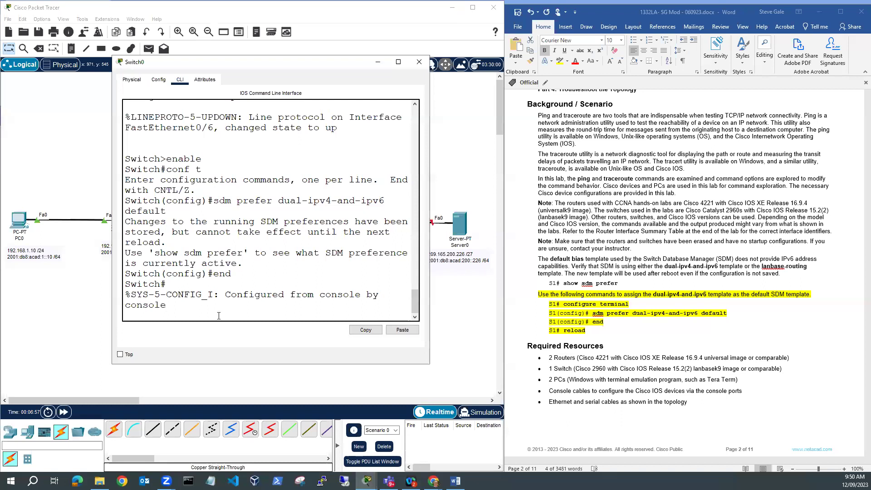
key(Return)
text(re)
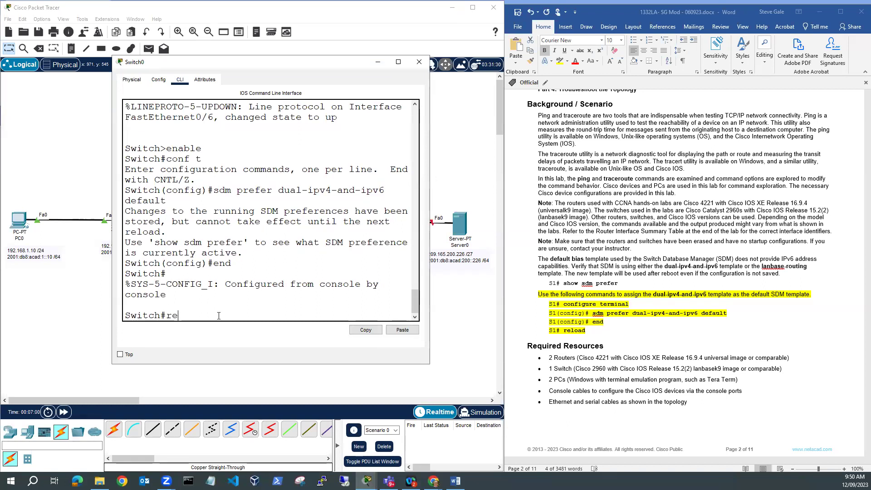
text(load)
Reload Switch0, answering y to save the configuration, and wait for the Switch> prompt.
key(Return)
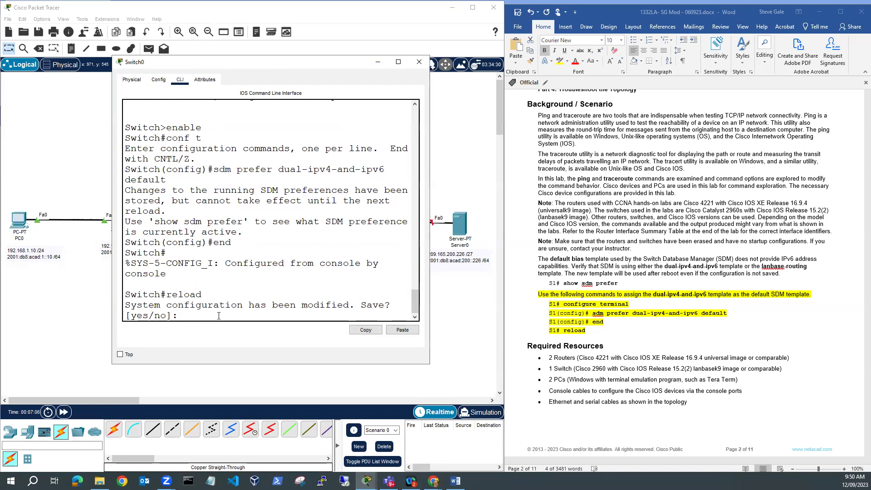
text(y)
key(Return)
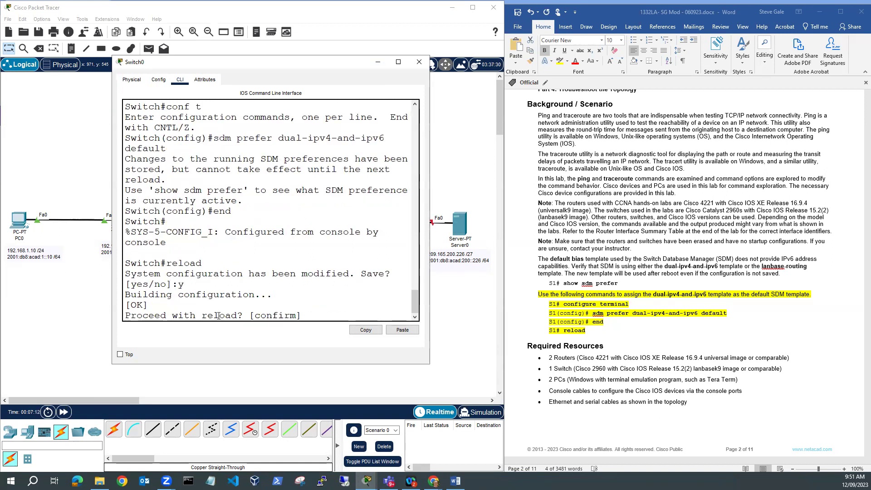
key(Return)
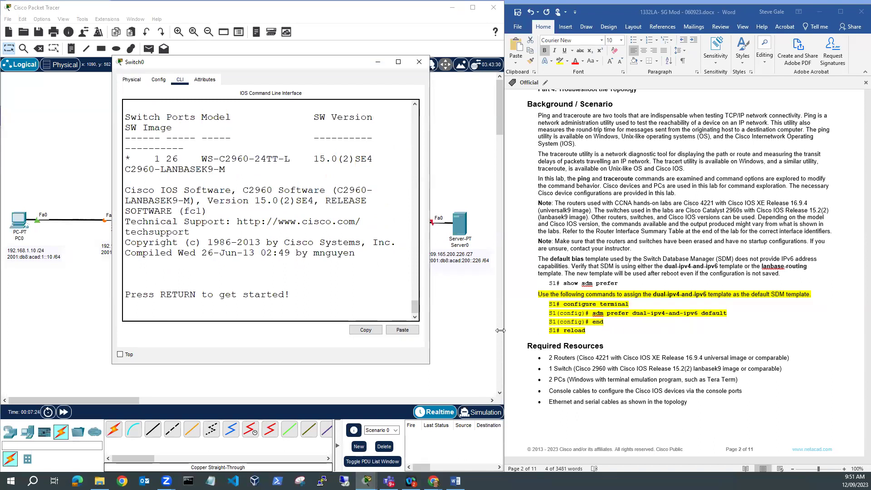
key(Return)
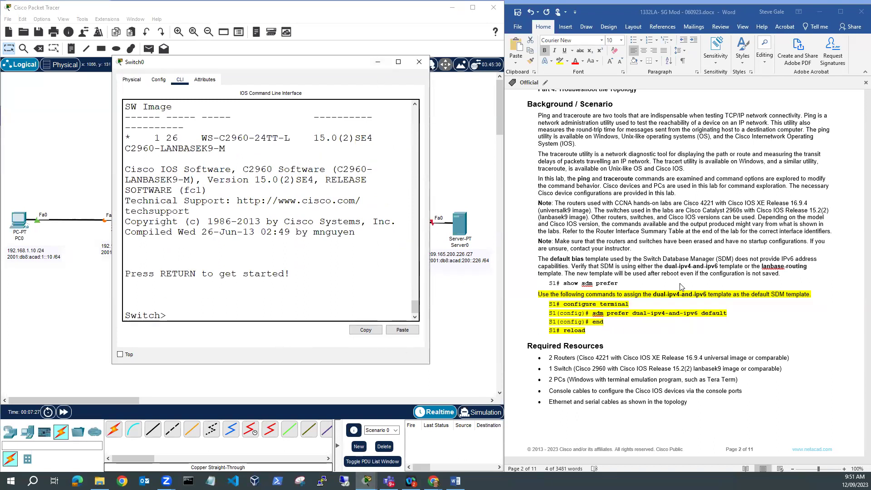
Rename Router0's label to R1.
scroll(687, 323, down, 10)
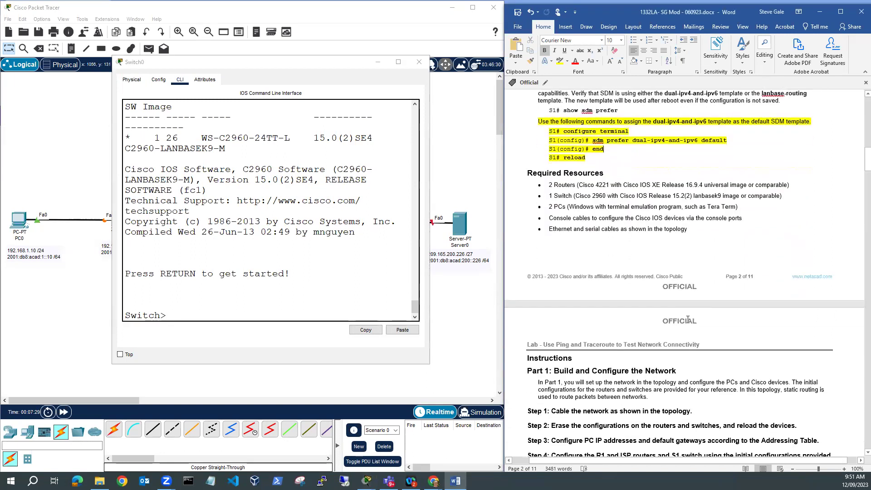
scroll(688, 319, down, 4)
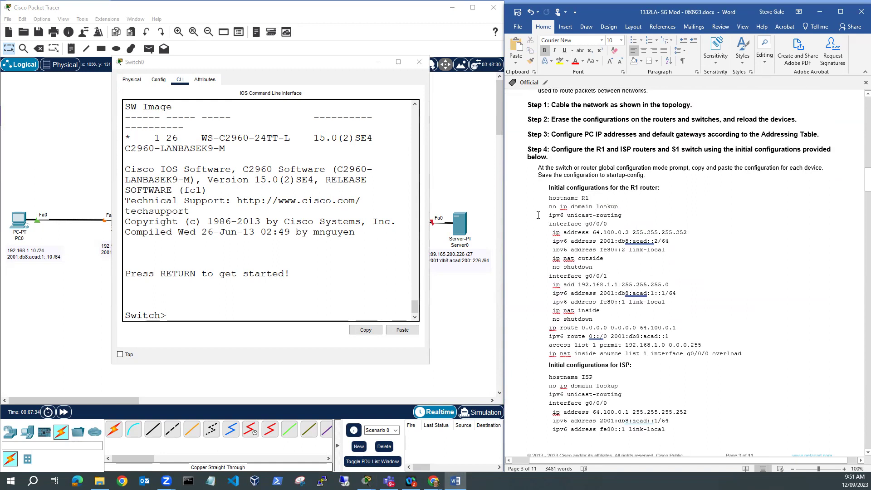
click(377, 63)
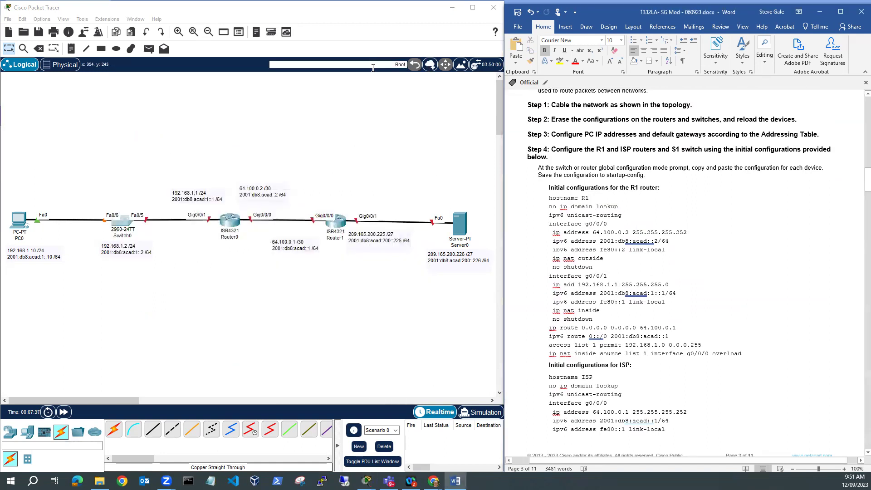
click(230, 221)
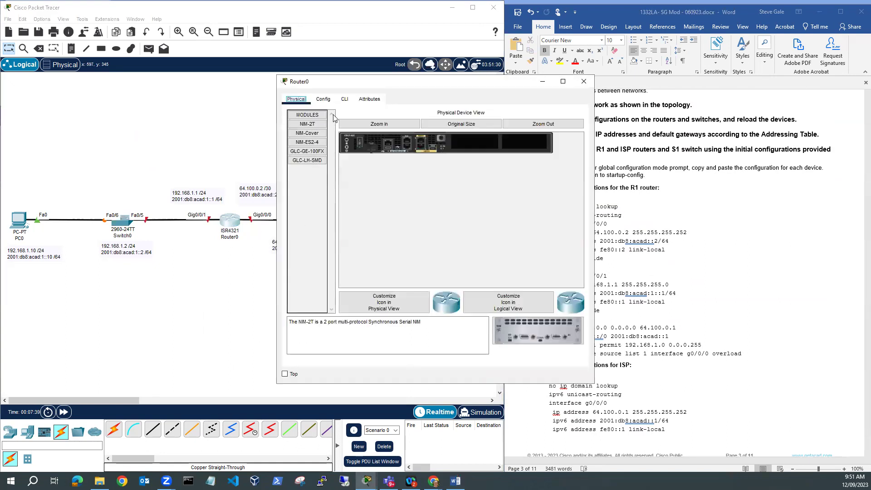
click(232, 238)
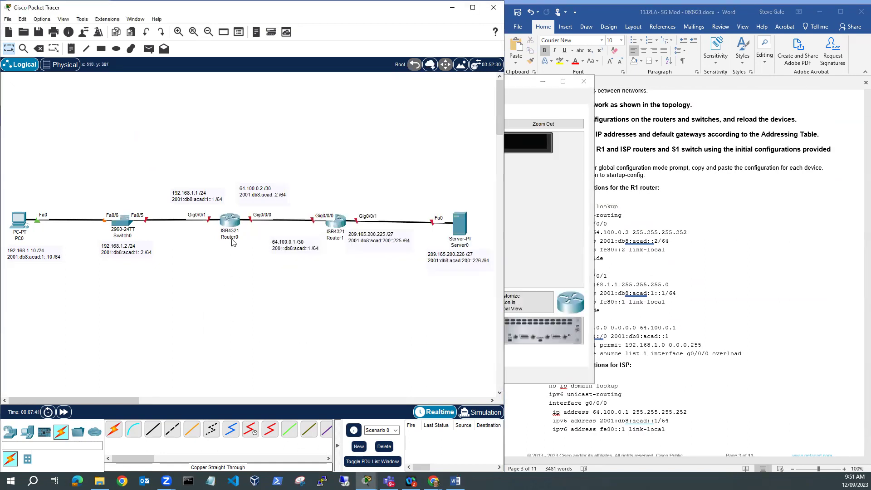
drag(239, 237, 221, 237)
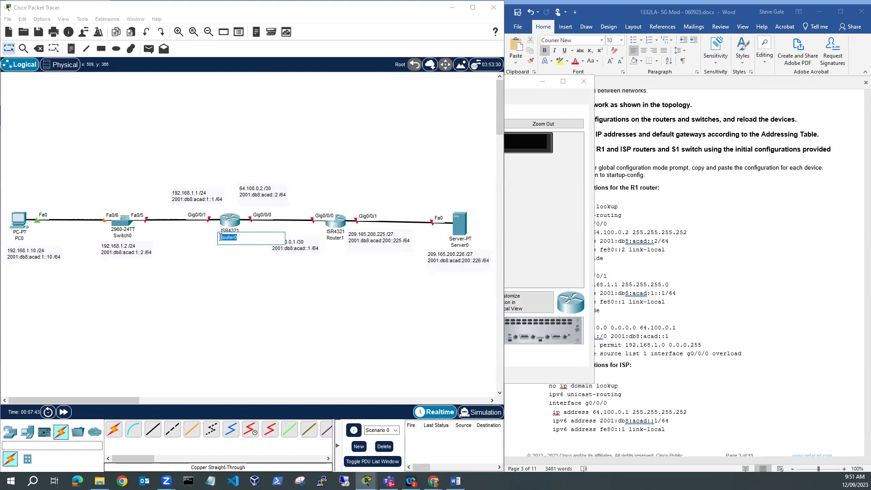
text(R1)
key(Return)
Rename Router1's label to ISP.
click(336, 237)
drag(341, 238, 324, 238)
text(ISP)
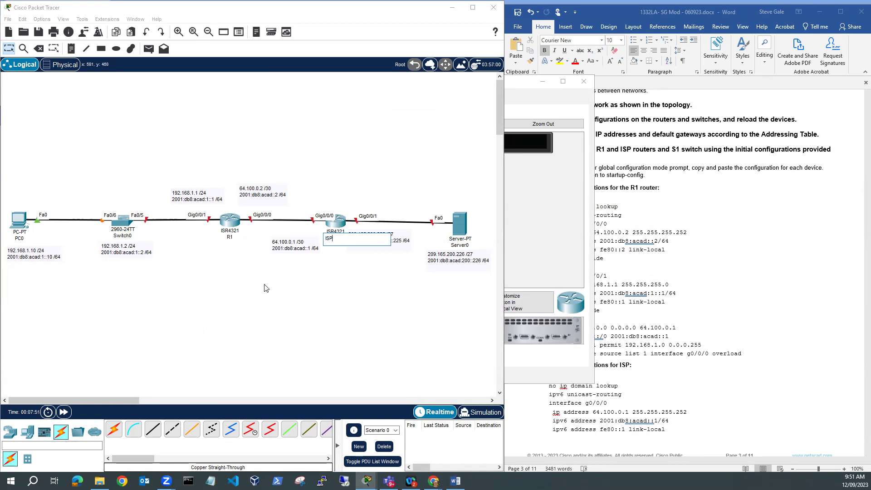
click(265, 289)
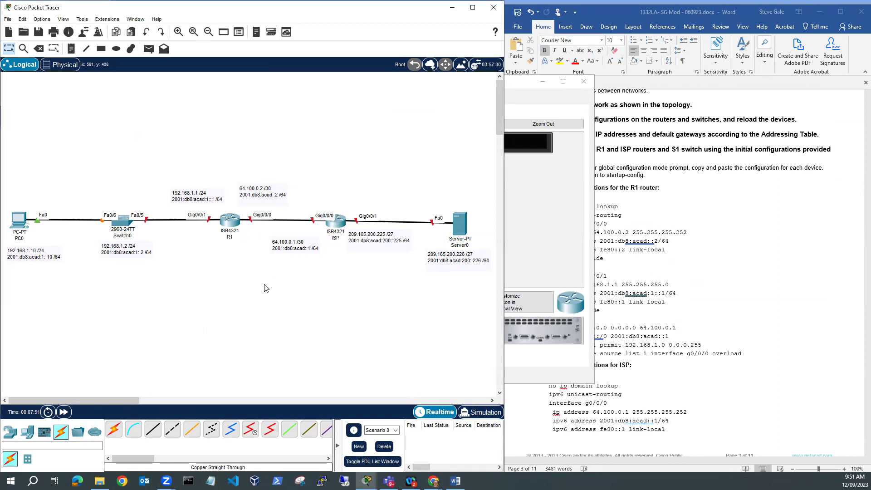
Open R1's CLI, answer n to the setup dialog, then enable and conf t to reach Router(config)#.
click(230, 222)
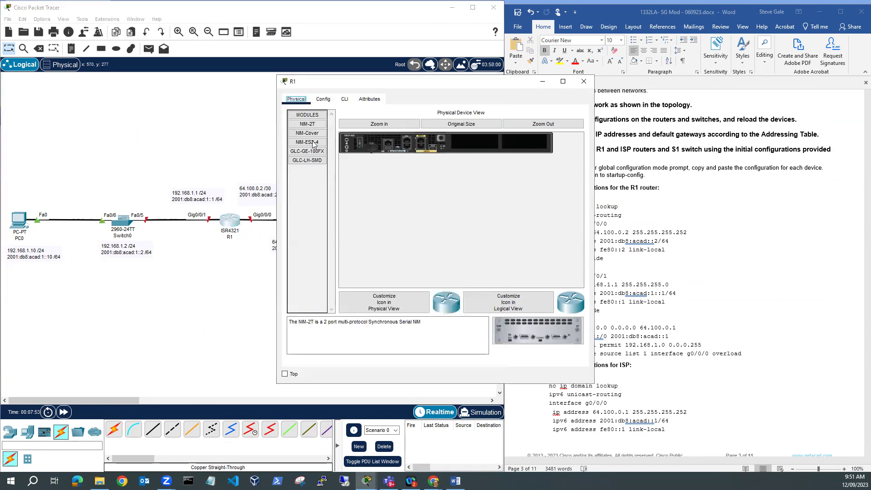
click(344, 100)
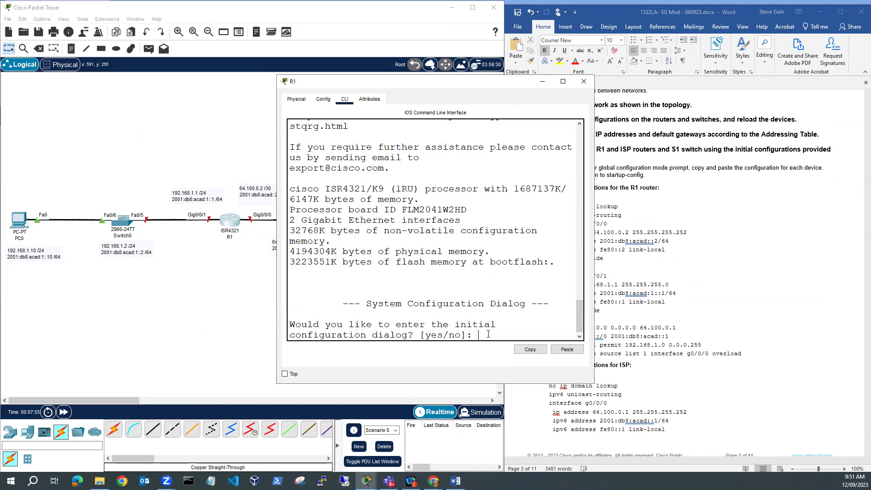
text(n)
key(Return)
key(Return)
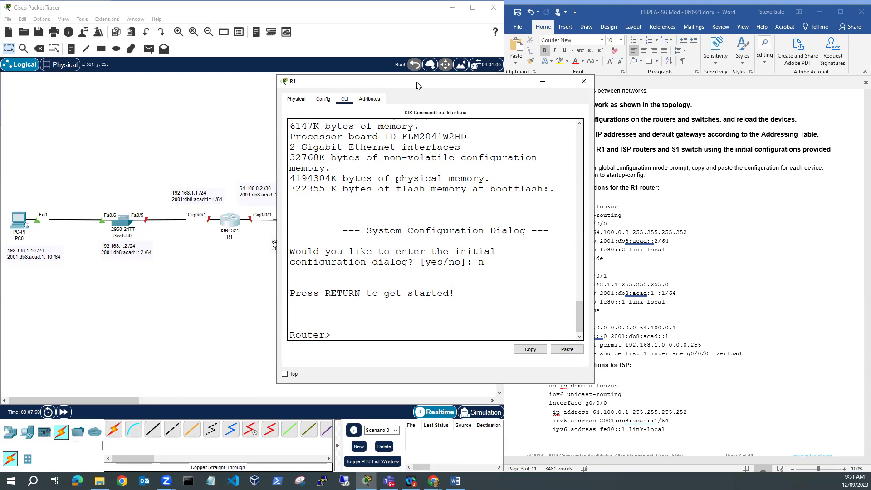
drag(419, 85, 241, 58)
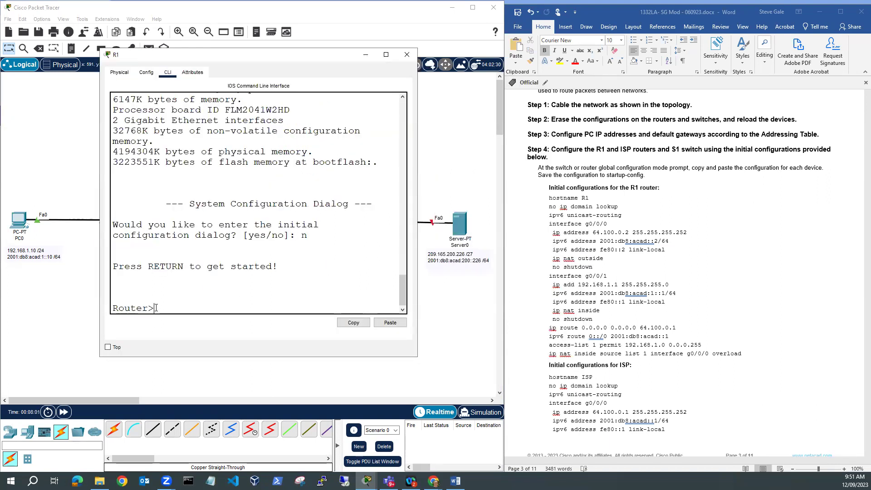
text(enable)
key(Return)
text(conf t)
key(Return)
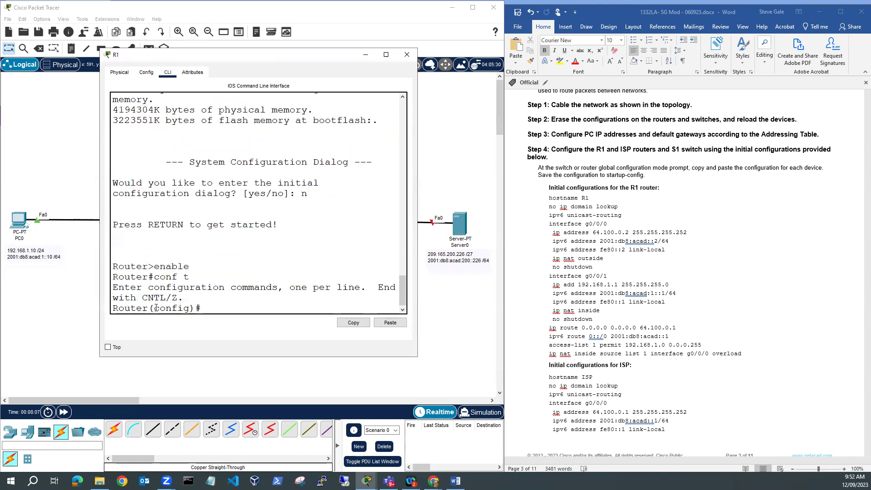
Copy the handout's R1 initial configuration block and paste it into R1's CLI.
click(549, 199)
drag(549, 198, 744, 351)
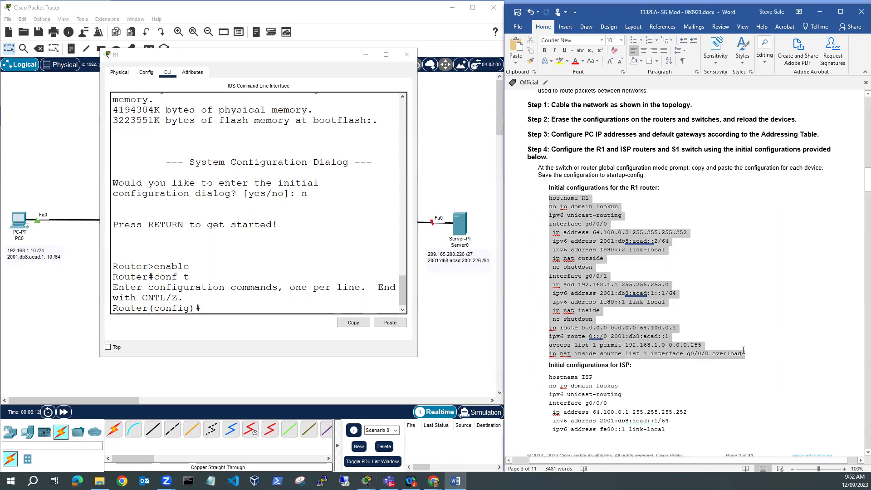
right_click(634, 297)
click(657, 319)
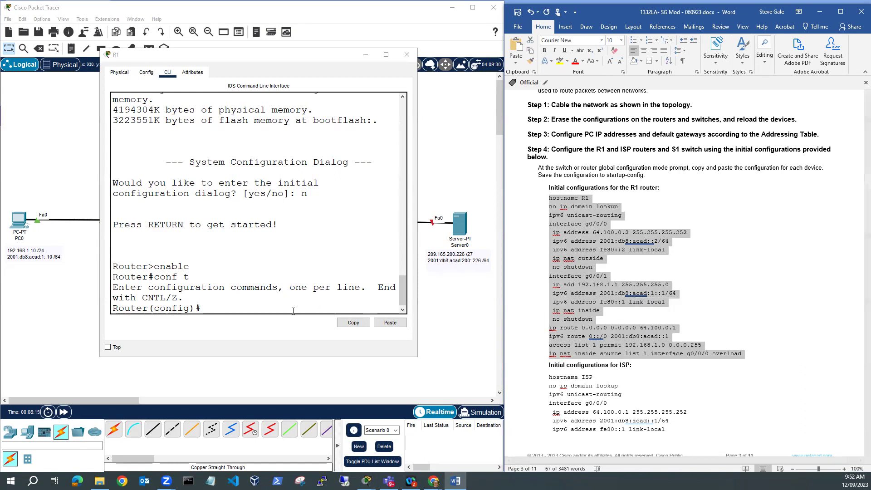
right_click(204, 306)
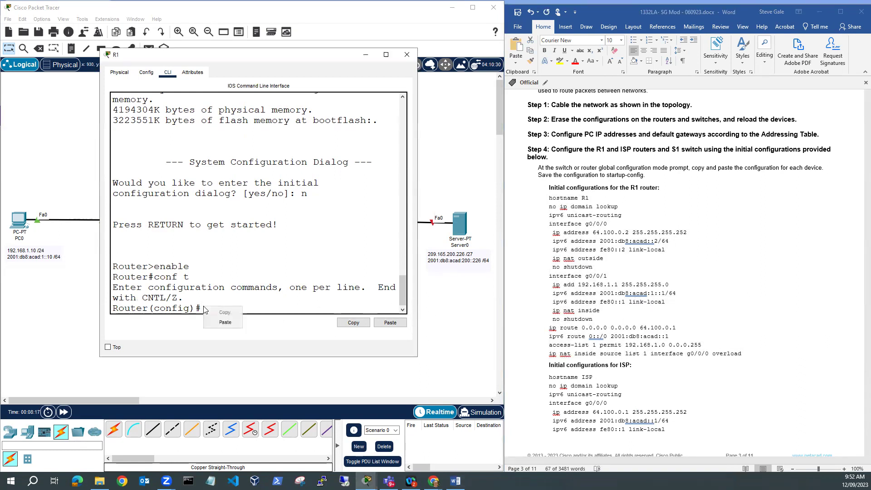
click(222, 323)
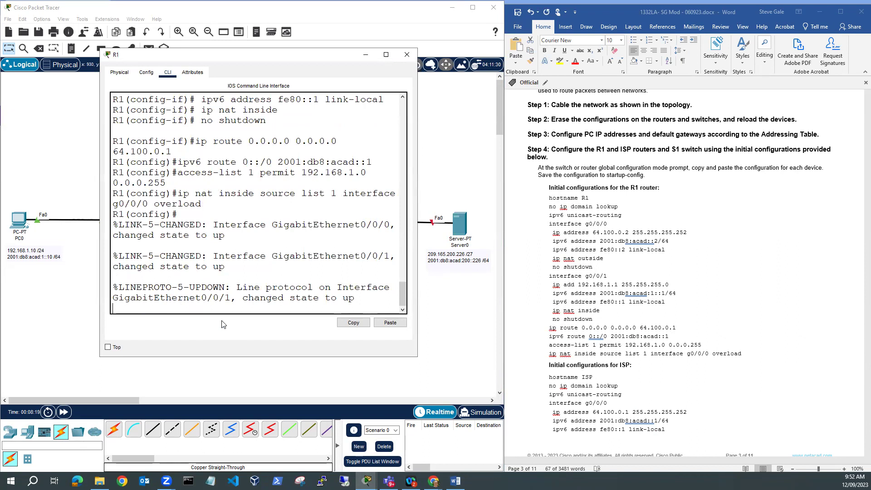
key(Return)
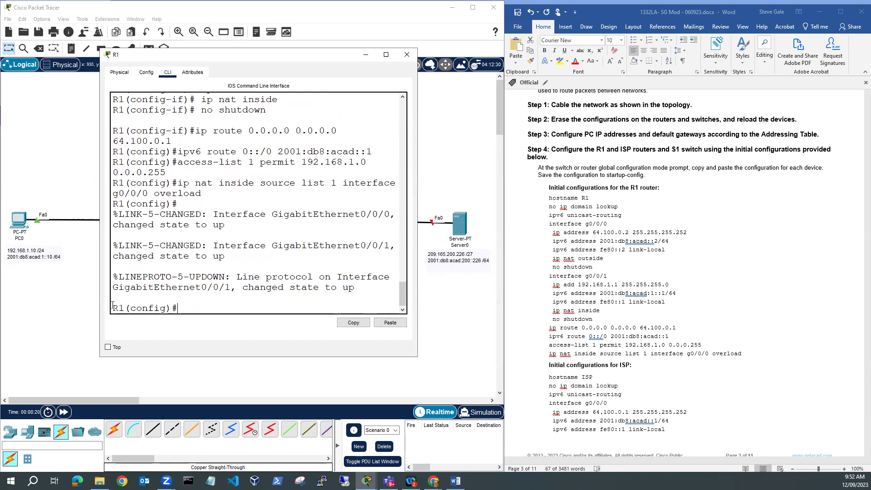
drag(112, 307, 174, 308)
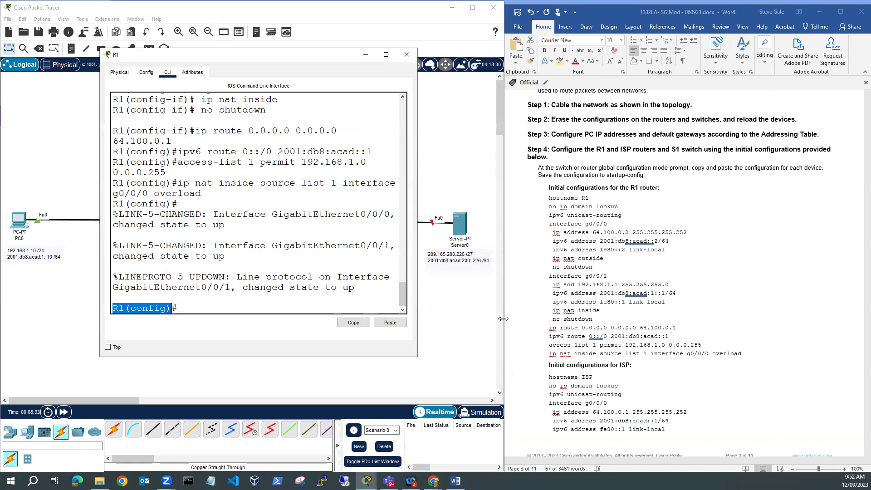
Minimize R1's window and scroll further through the handout.
click(366, 55)
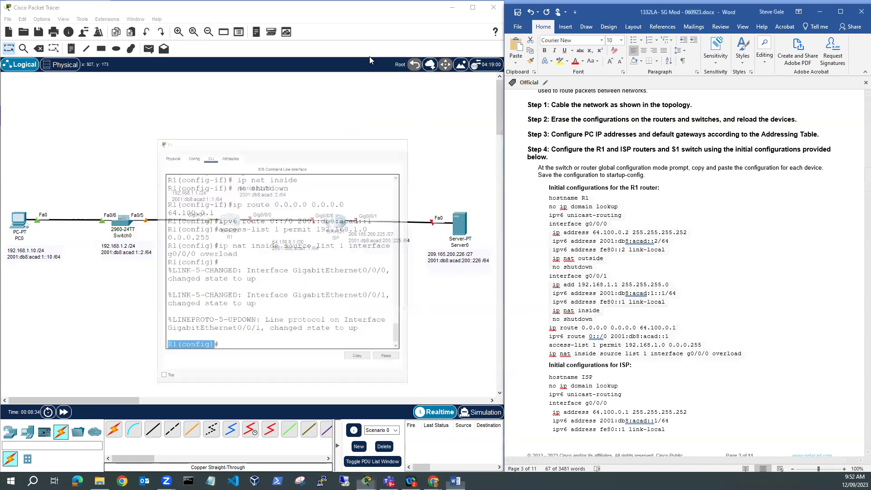
drag(549, 198, 742, 353)
scroll(663, 341, down, 4)
Copy the ISP router's initial configuration from the lab handout.
scroll(663, 341, down, 4)
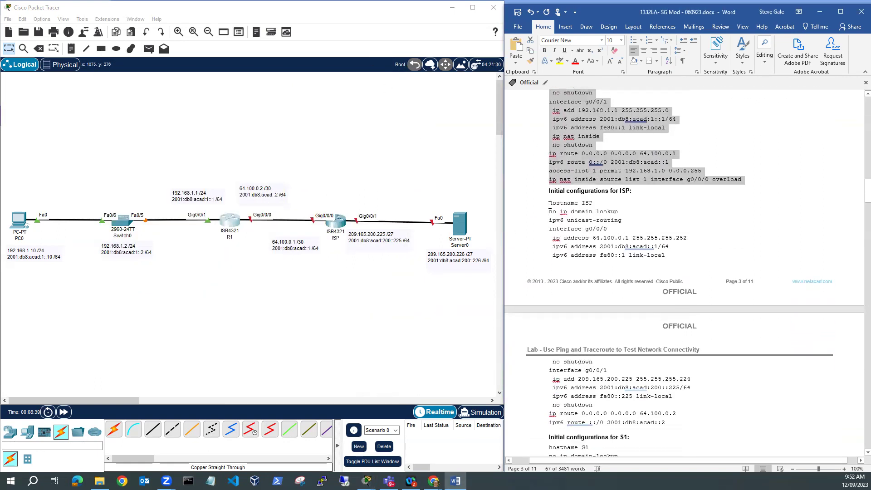
drag(550, 205, 668, 423)
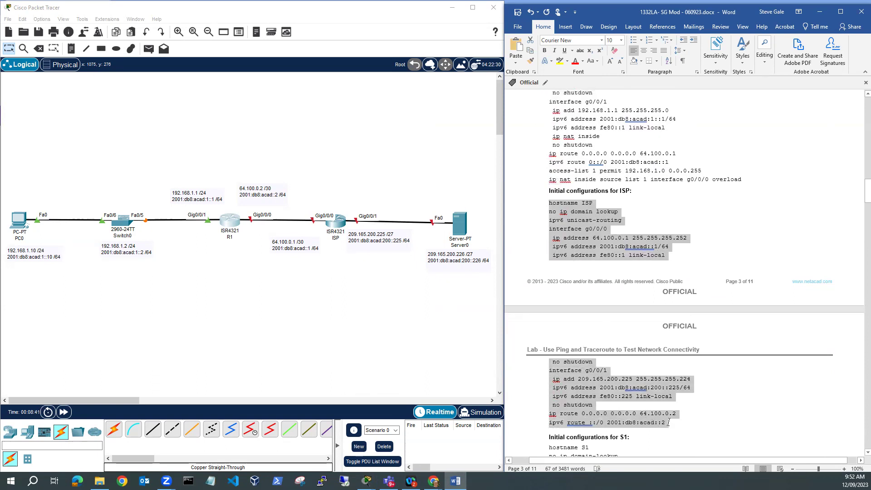
right_click(608, 404)
click(624, 277)
On the ISP router's CLI, decline the setup dialog and enter global configuration mode.
click(335, 223)
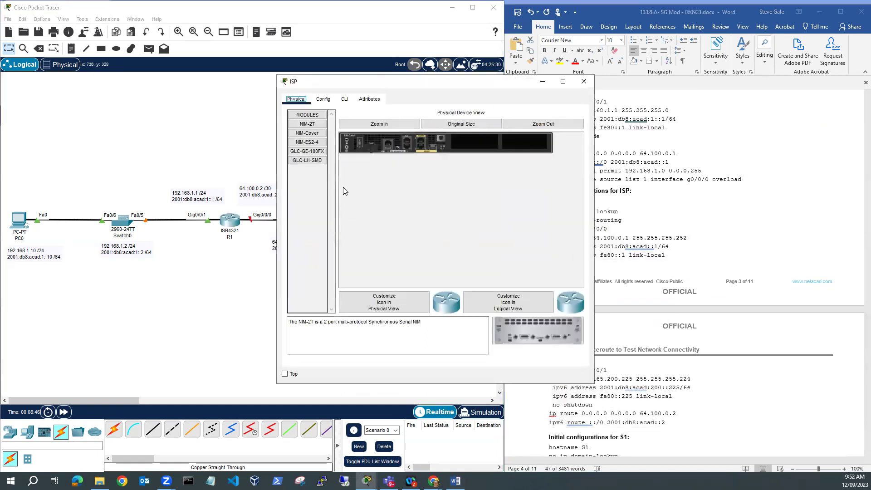
click(346, 100)
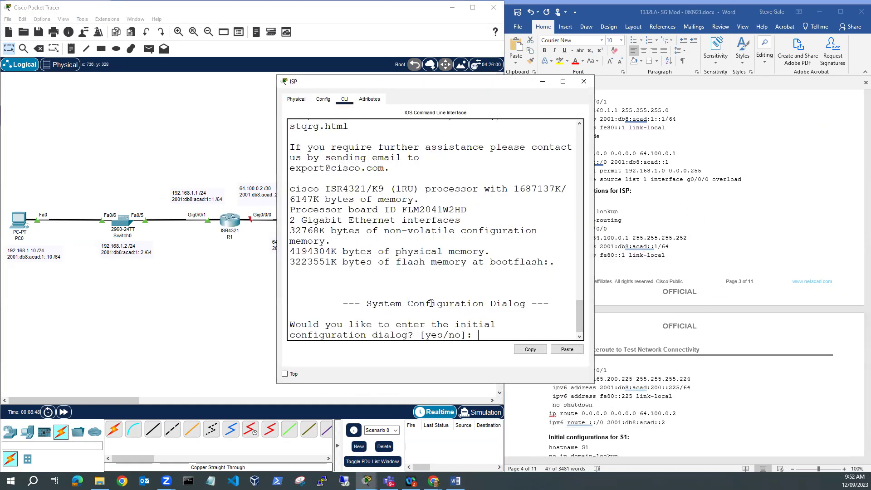
text(n)
key(Return)
key(Return)
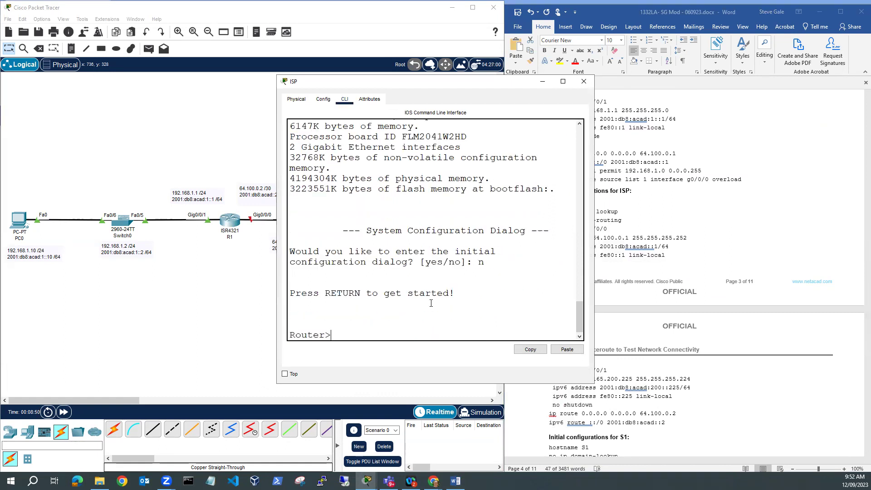
text(enable)
key(Return)
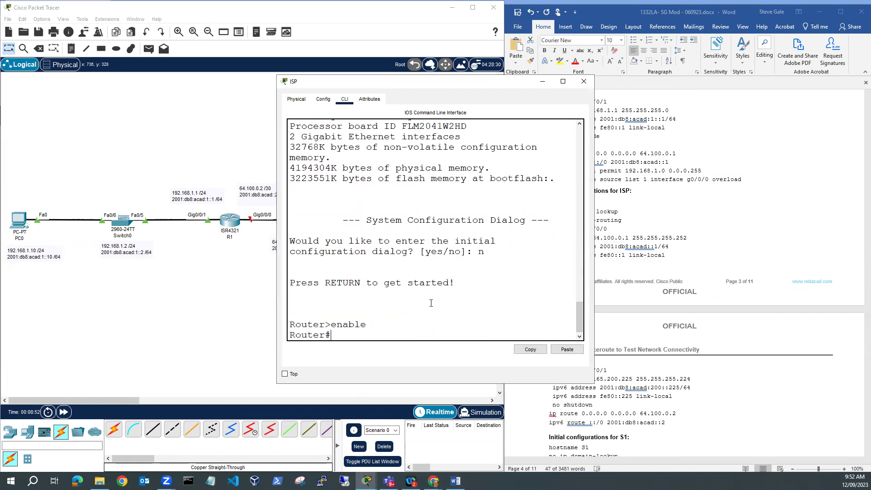
text(conf t)
key(Return)
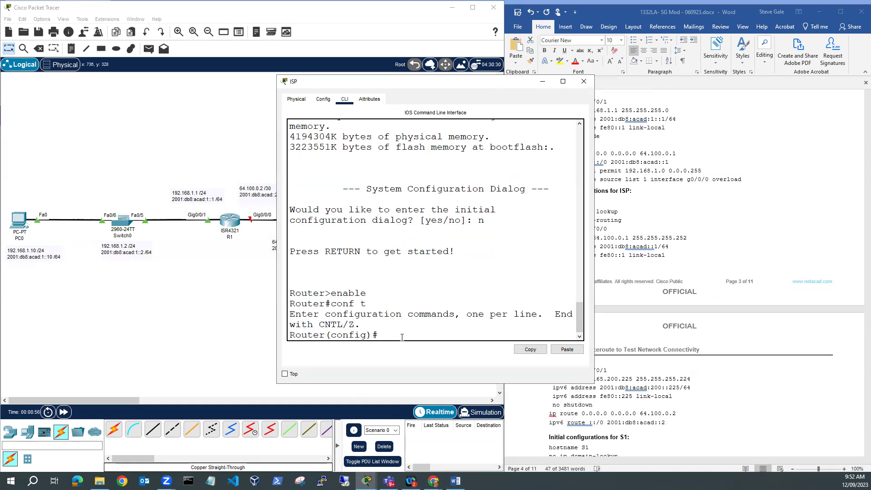
Paste the ISP configuration into the router, then return to the topology.
right_click(390, 331)
click(412, 352)
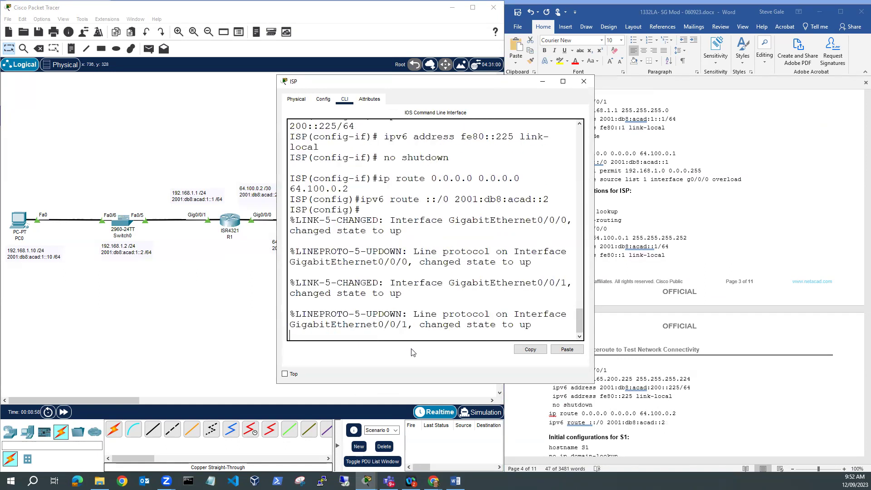
key(Return)
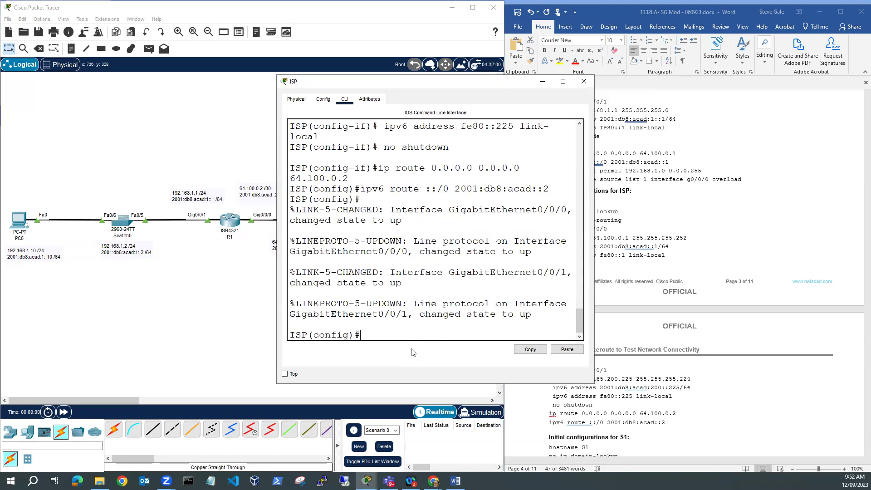
mouse_move(360, 328)
mouse_down()
mouse_move(293, 336)
mouse_move(361, 336)
mouse_up()
click(237, 349)
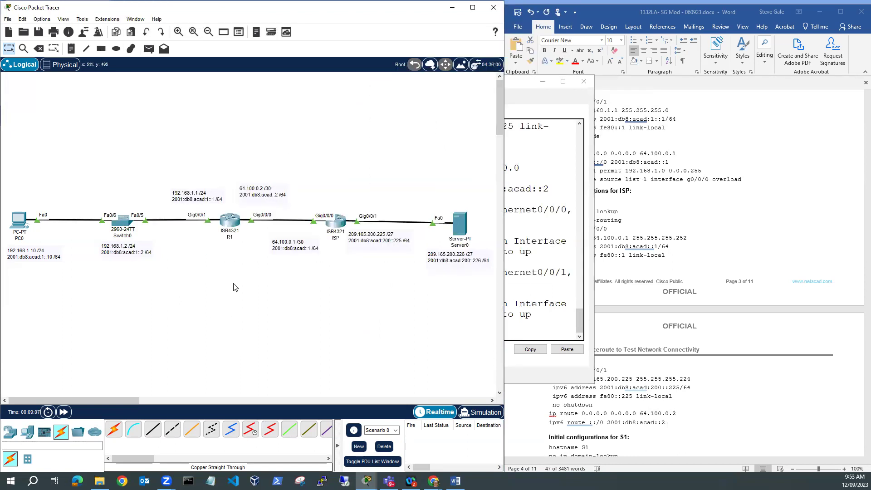
Scroll the lab handout down to Step 5's IP host table commands for R1.
mouse_move(228, 234)
click(698, 229)
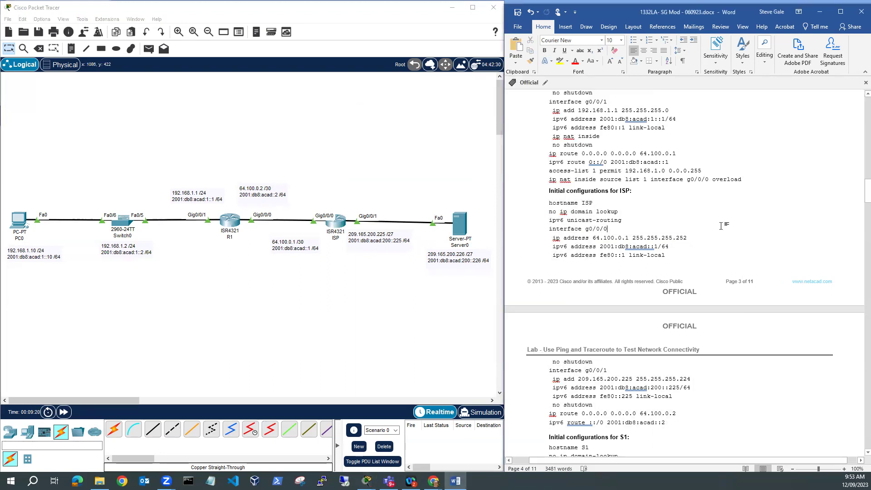
scroll(701, 272, down, 4)
scroll(701, 273, down, 5)
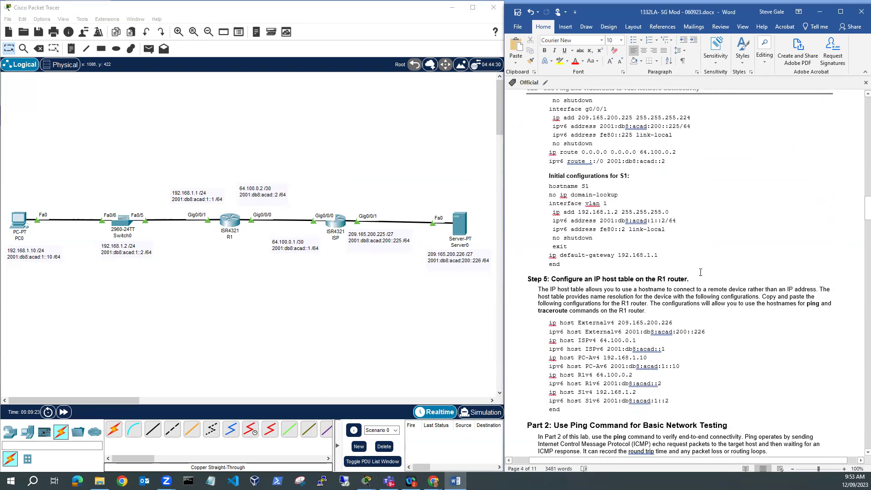
scroll(701, 273, down, 1)
scroll(701, 273, down, 2)
scroll(700, 273, down, 1)
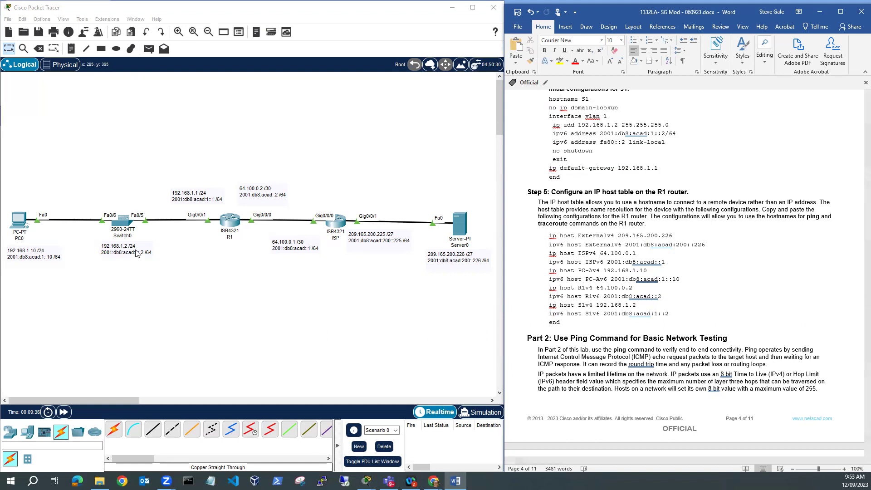
Reopen R1's CLI and copy the Step 5 IP host table lines from the handout.
click(231, 224)
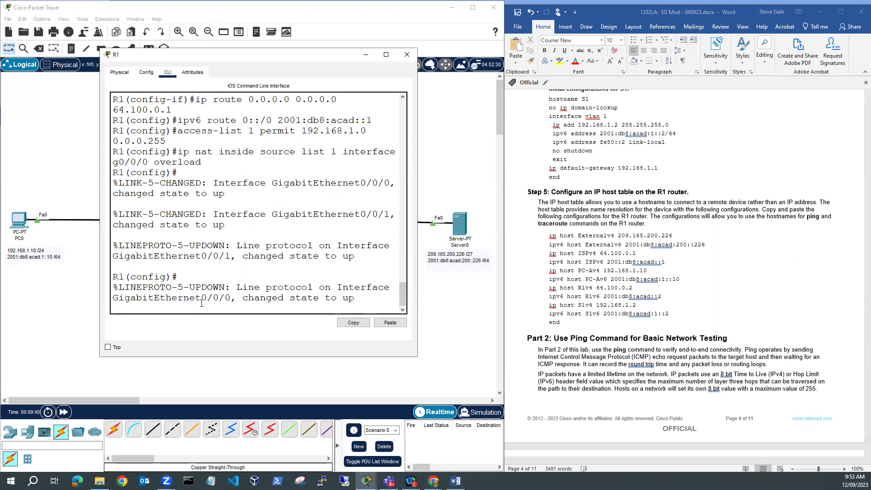
key(Return)
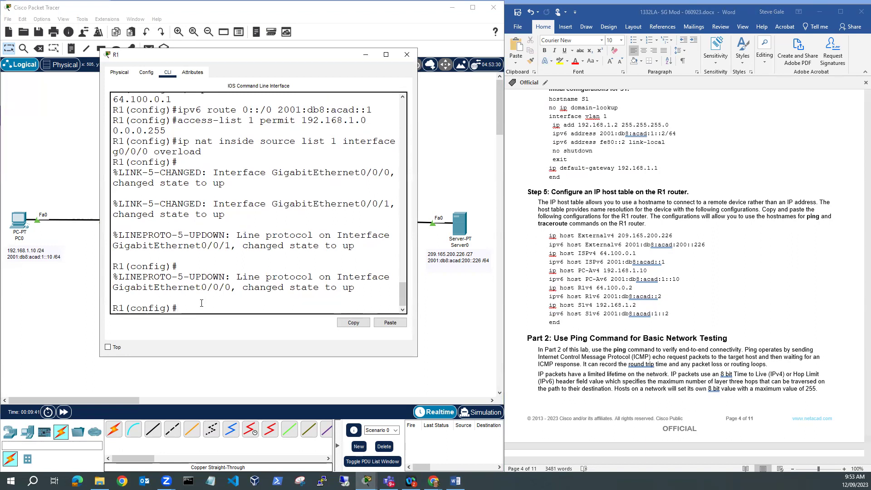
click(558, 236)
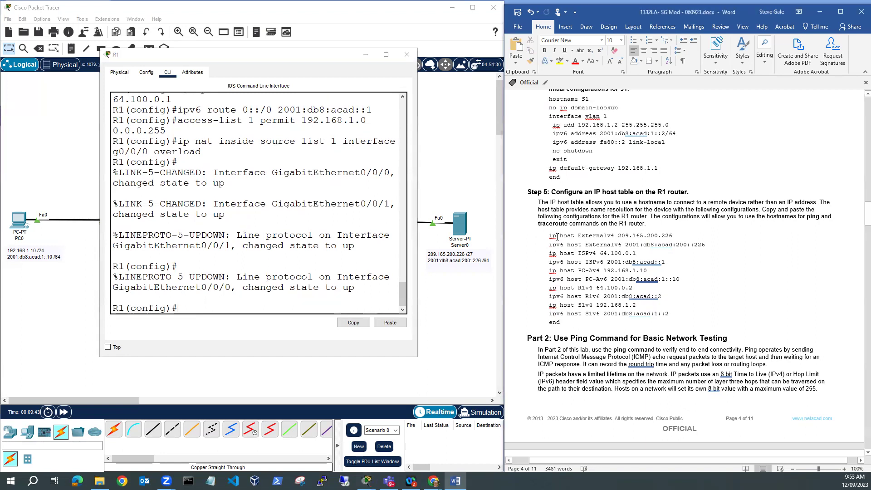
drag(550, 236, 667, 324)
right_click(609, 289)
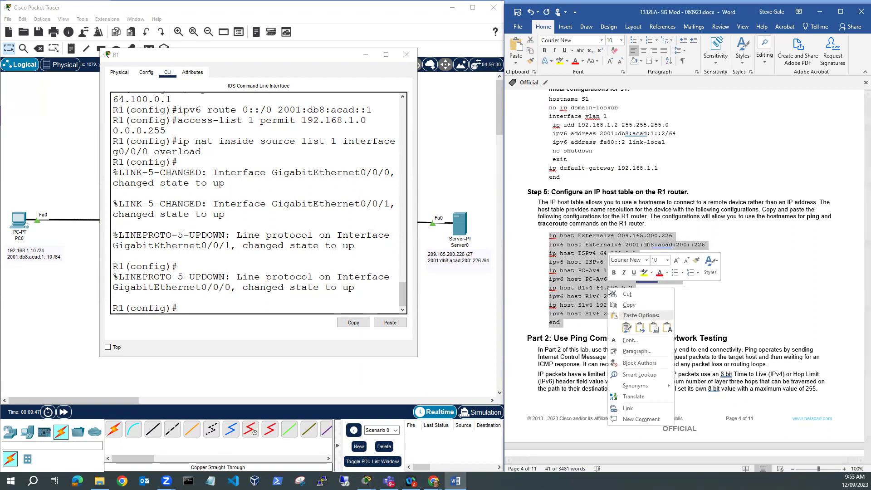
click(626, 306)
Paste the ip host and ipv6 host commands into R1, then close its console.
right_click(189, 306)
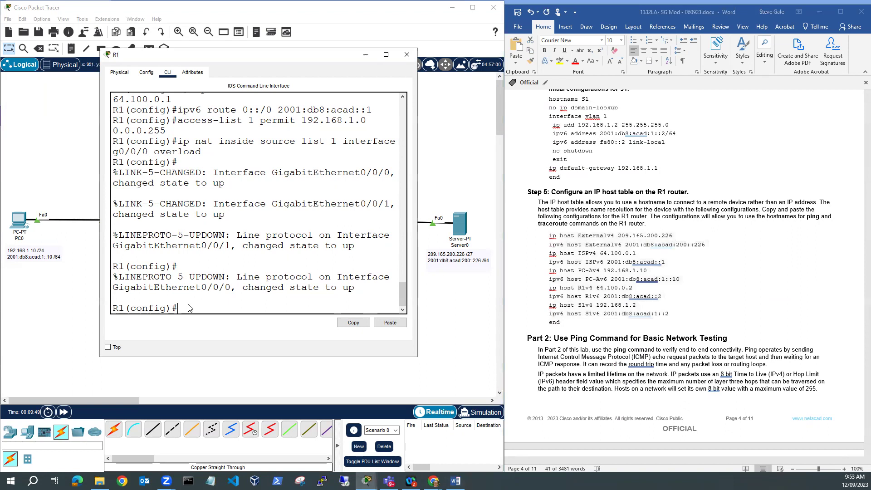
click(210, 321)
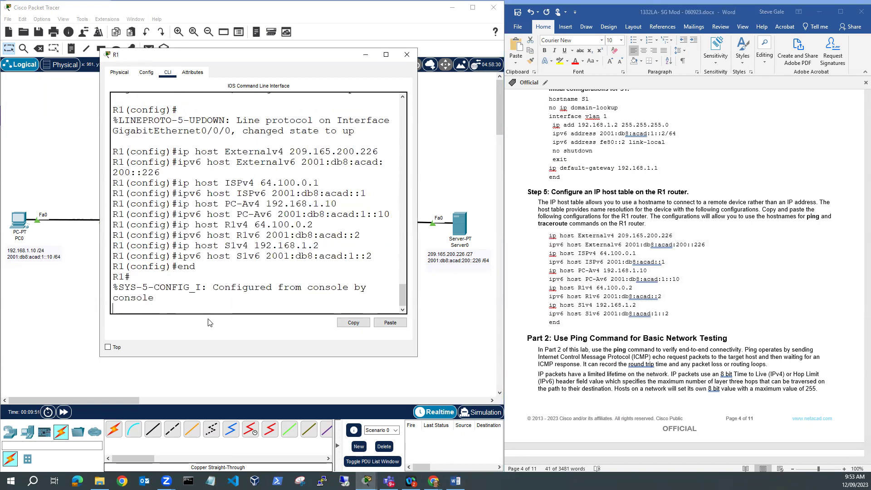
key(Return)
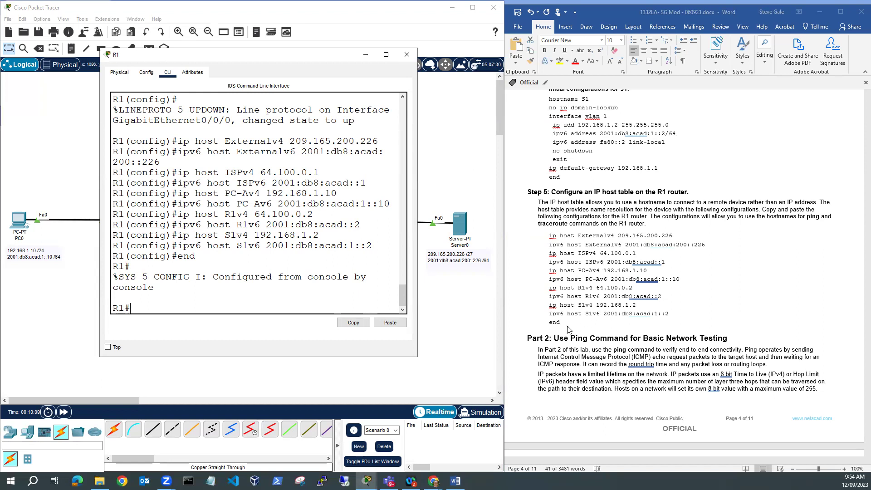
click(366, 55)
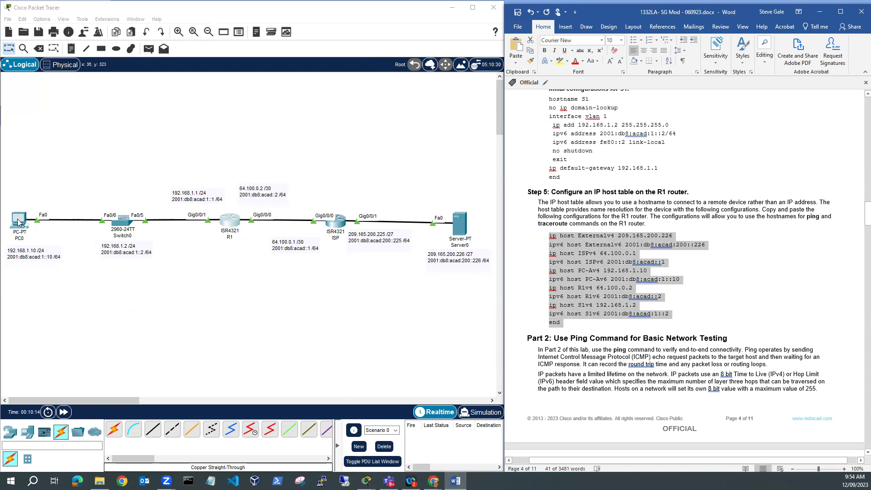
Open PC0's Desktop IP Configuration.
scroll(633, 269, up, 15)
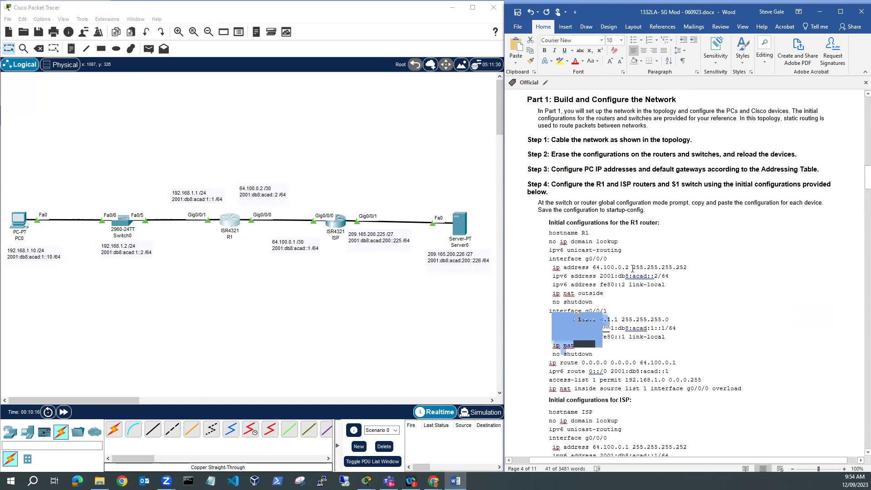
scroll(633, 269, up, 20)
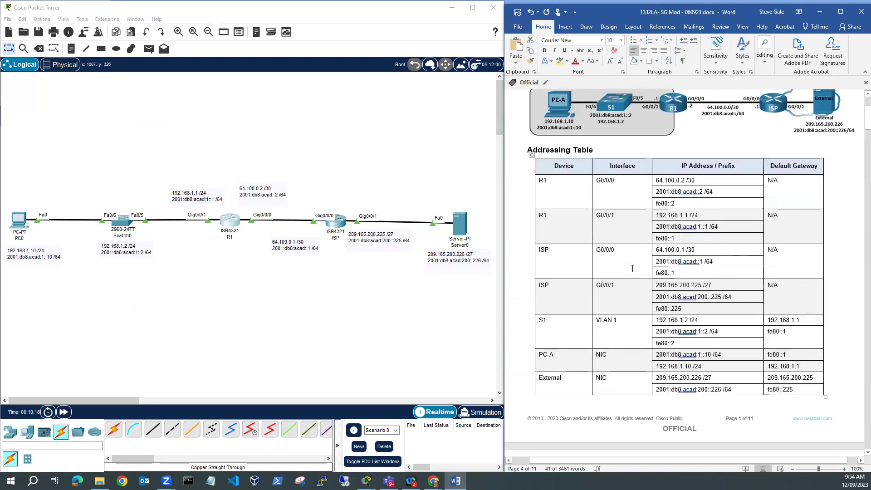
scroll(632, 269, down, 3)
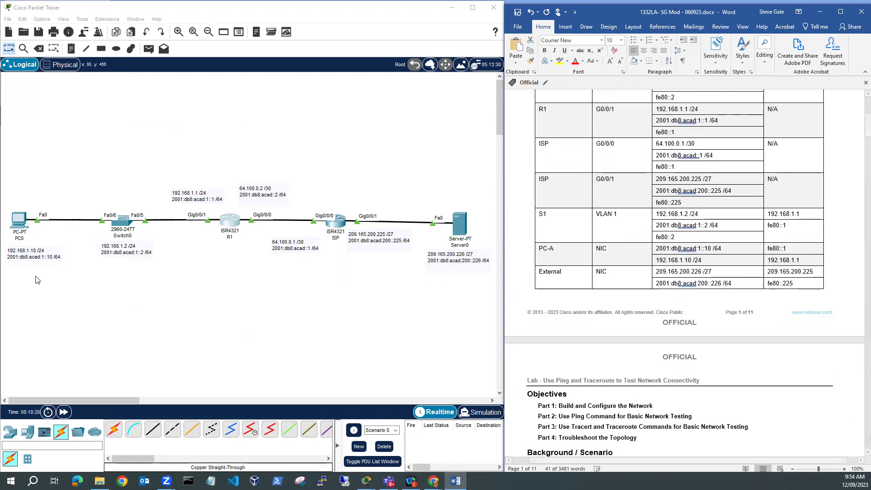
click(19, 221)
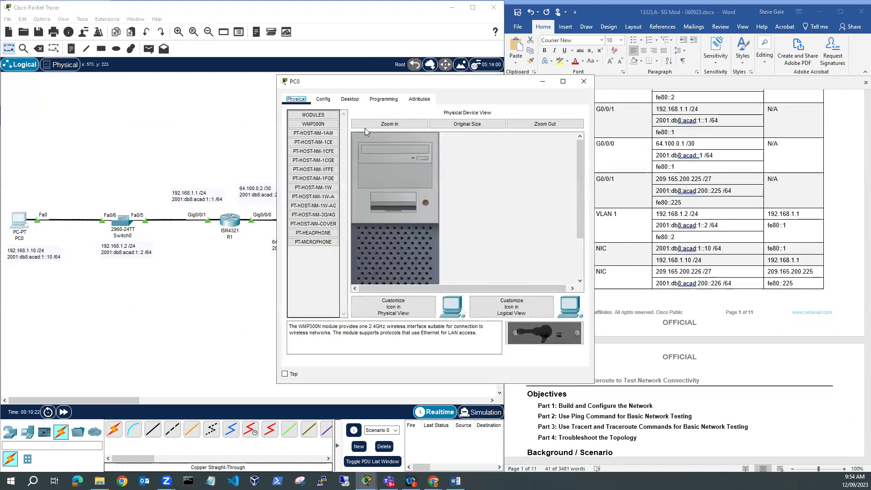
click(350, 99)
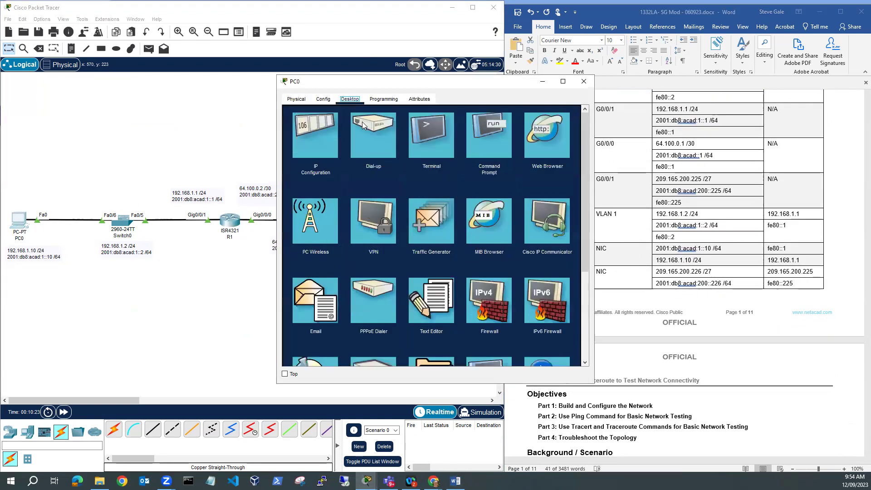
click(311, 144)
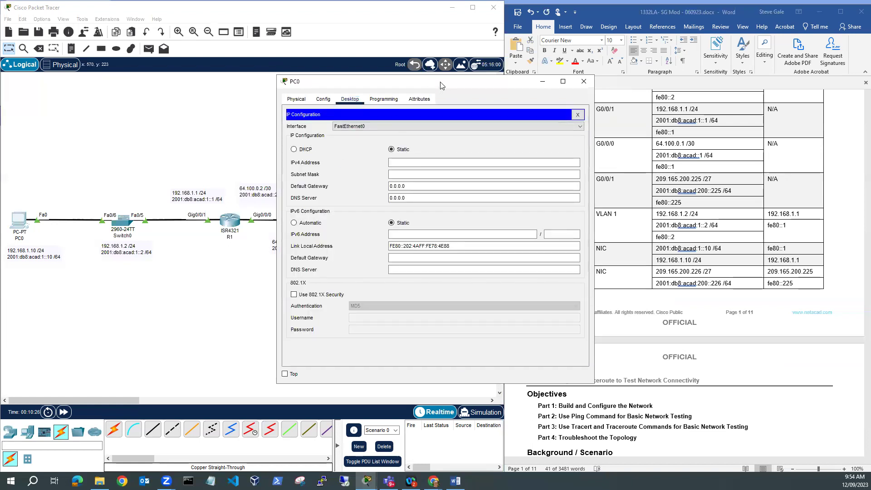
drag(442, 86, 283, 86)
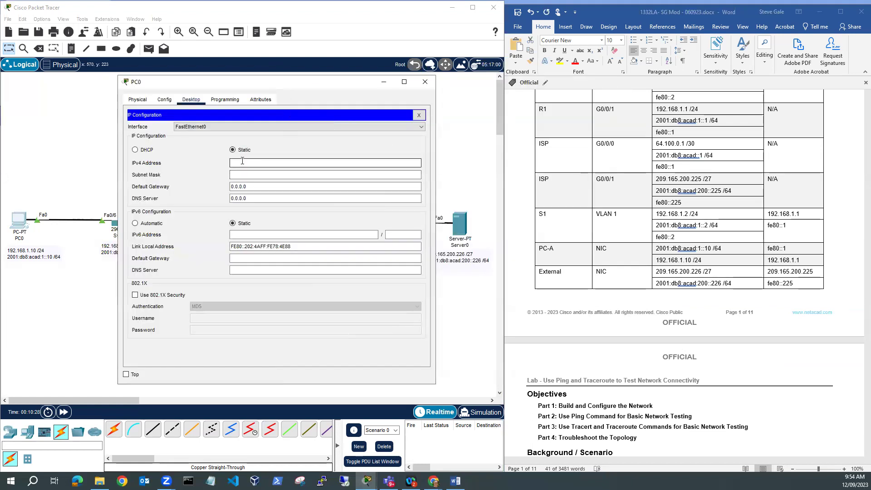
Enter IPv4 192.168.1.10, mask 255.255.255.0 and gateway 192.168.1.1 on PC0.
click(242, 161)
text(192.168.1.10)
key(Tab)
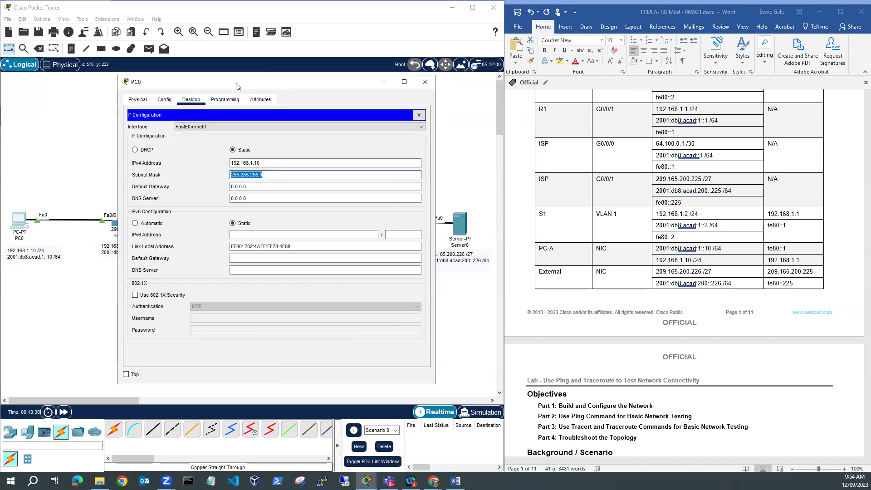
drag(236, 87, 260, 123)
key(Tab)
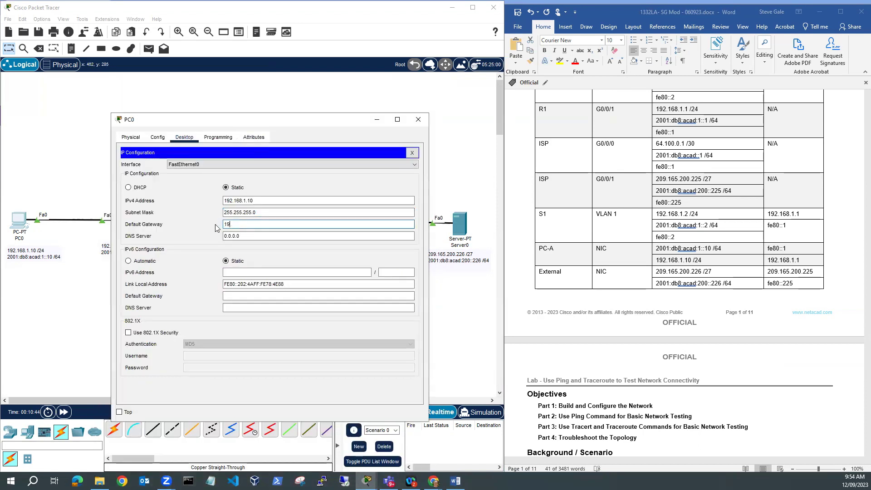
text(192.168.1.1)
drag(252, 119, 232, 93)
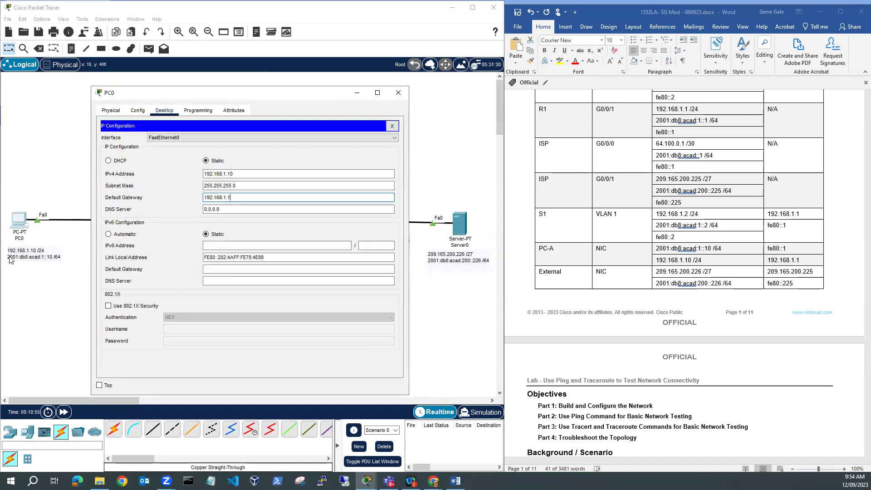
Enter IPv6 address 2001:db8:acad:1::10, prefix 64 and gateway fe80::1 in PC0's IP Configuration.
click(215, 246)
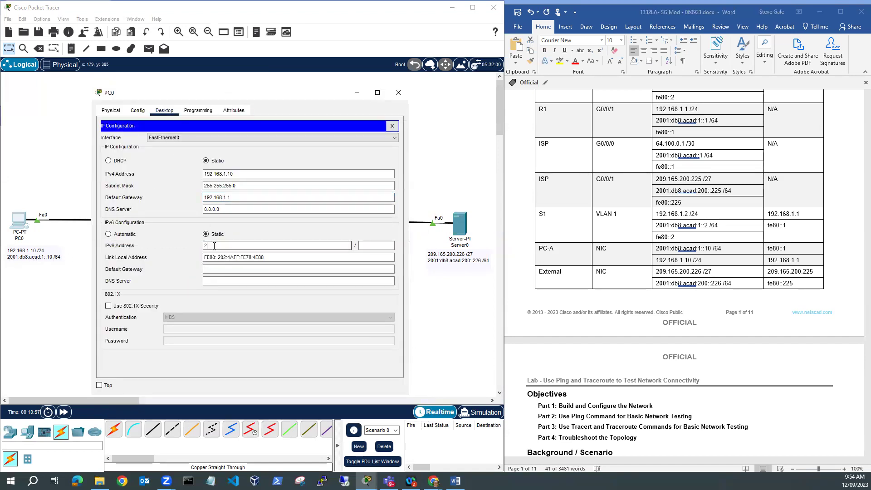
text(2001:db8:acad:1)
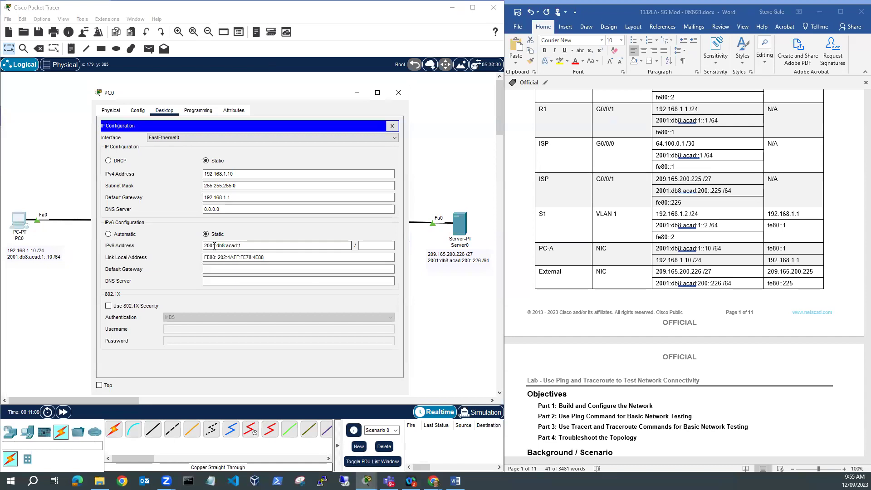
text(::10)
click(367, 246)
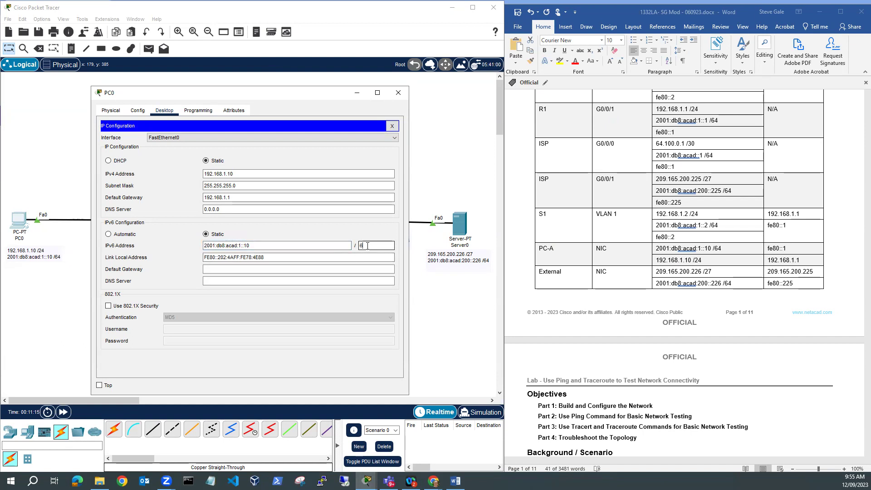
click(327, 260)
click(261, 266)
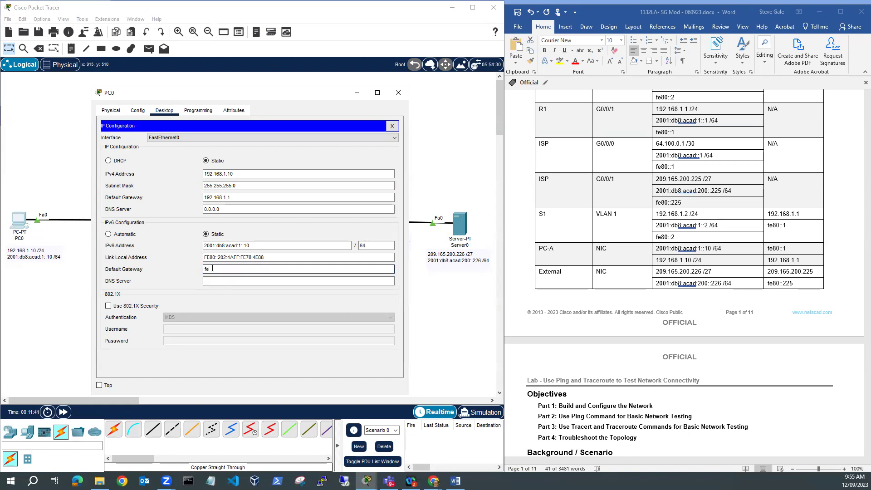
text(80::1)
click(77, 304)
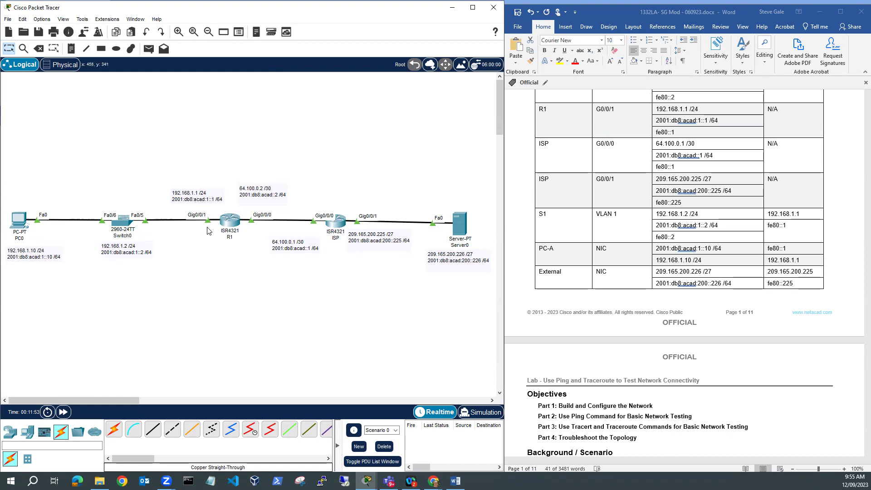
Place an FE80::1 note beneath R1's Gig0/0/1 interface on the topology.
click(71, 49)
click(187, 233)
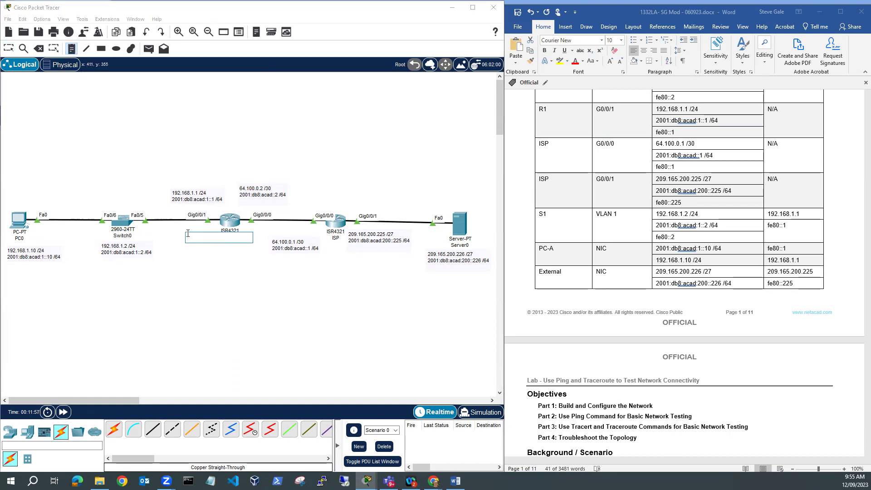
text(-)
text(E80::1)
click(186, 280)
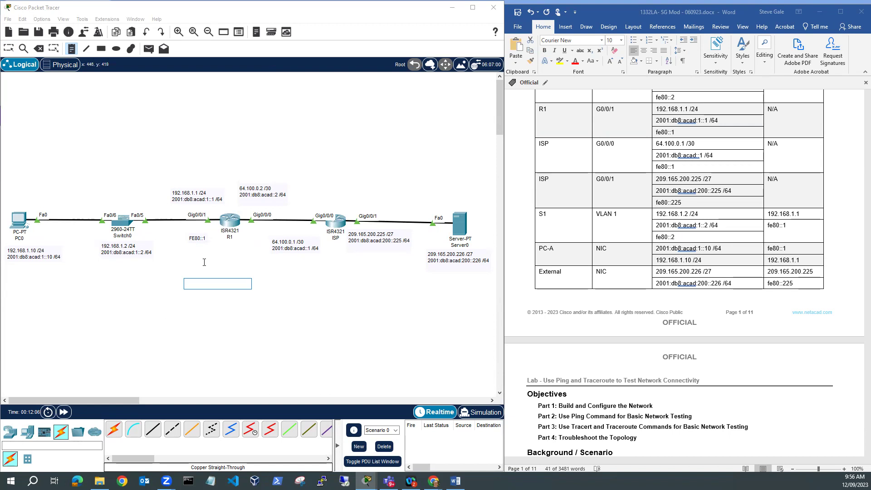
key(Escape)
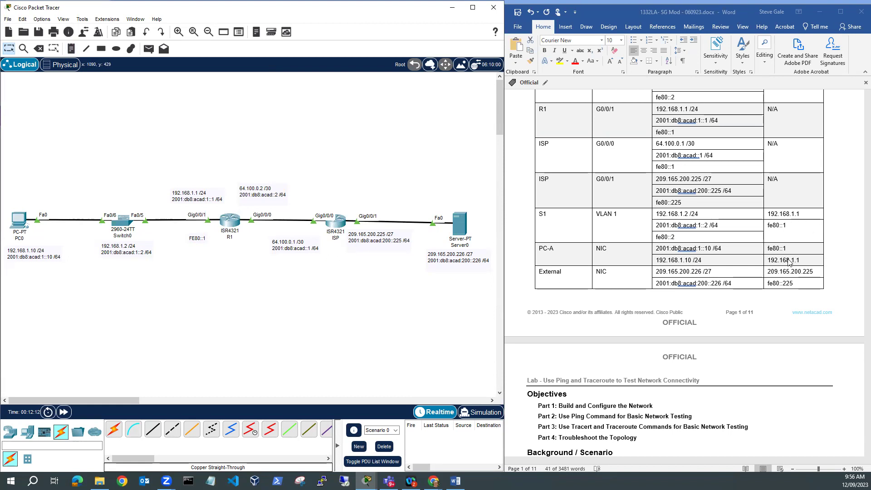
Open Server0's Desktop IP Configuration and select its IPv4 address field.
mouse_move(458, 228)
click(456, 225)
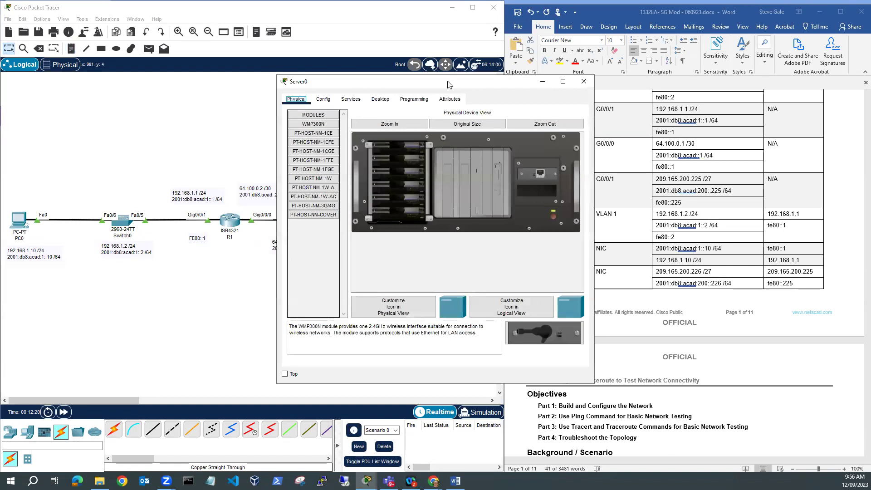
drag(444, 81, 253, 64)
click(131, 82)
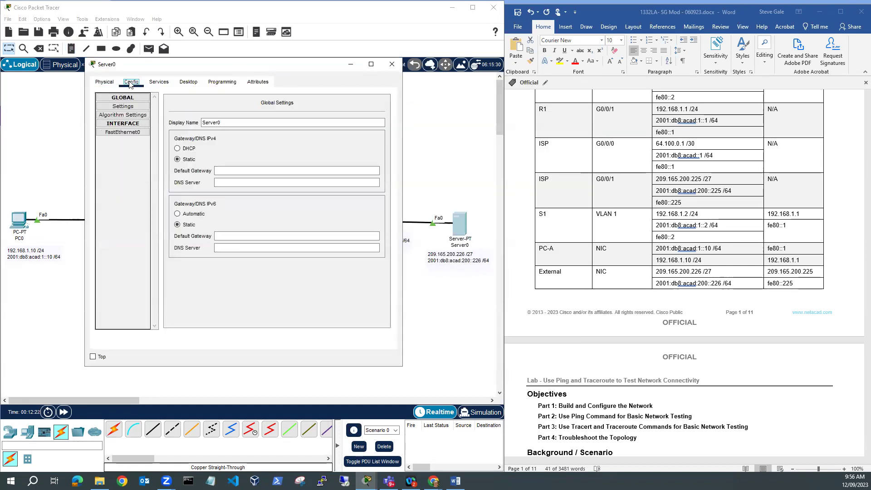
click(189, 83)
click(129, 132)
click(212, 135)
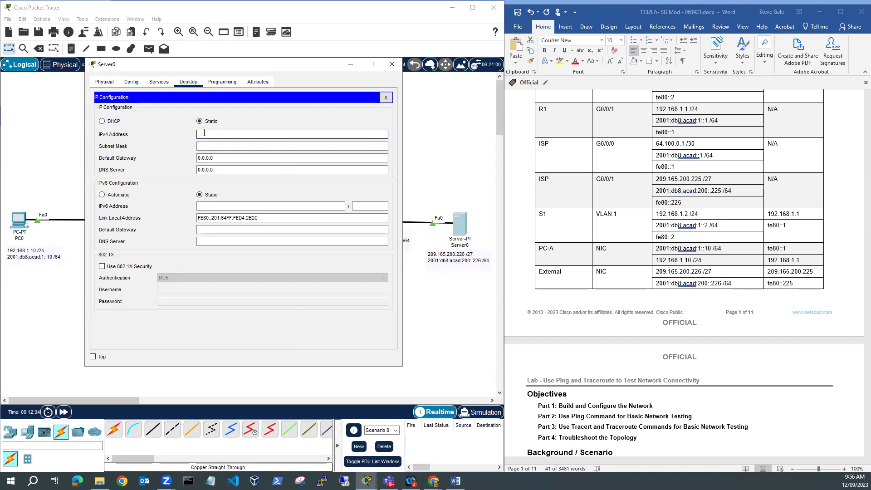
Enter Server0's IPv4 address 209.165.200.226 and mask 255.255.255.224.
text(209.165.200.226)
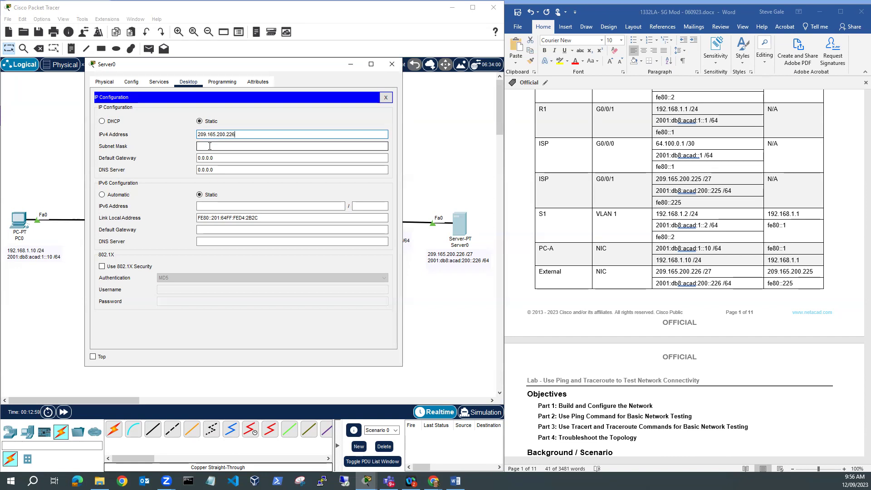
click(210, 146)
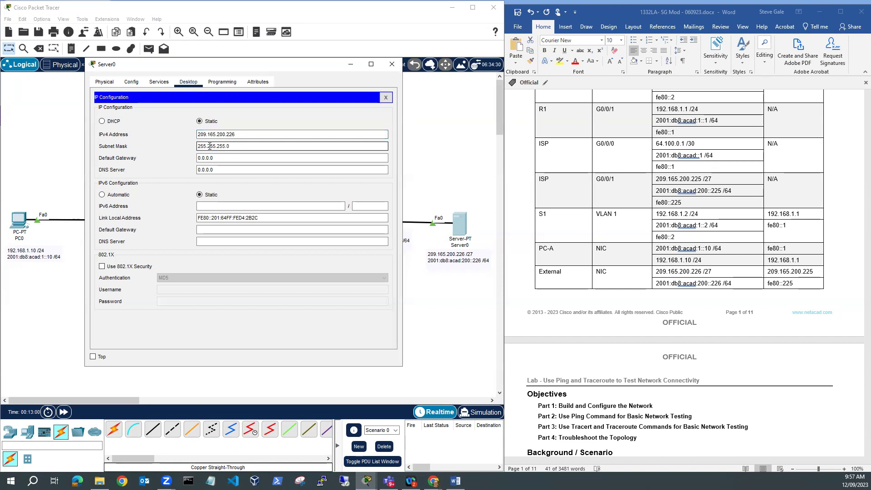
text(224)
click(231, 157)
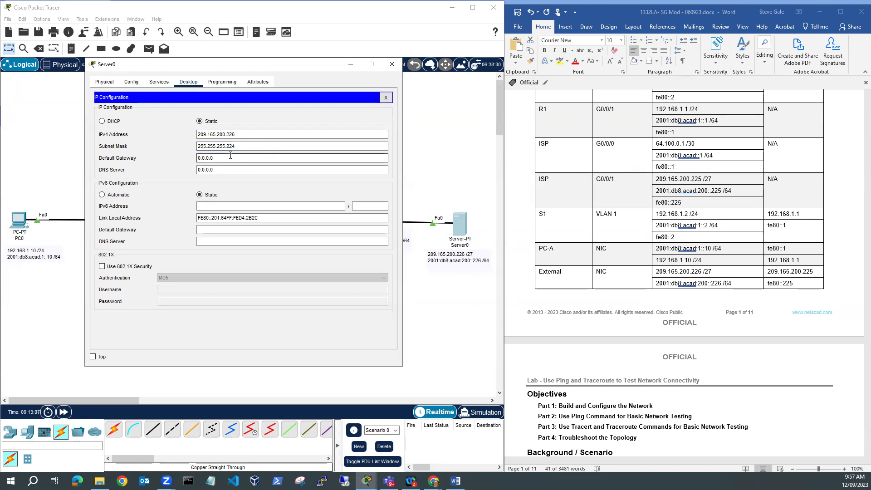
Copy 209.165.200.225 from the handout and paste it as Server0's default gateway.
click(772, 275)
drag(768, 271, 812, 271)
right_click(812, 271)
click(753, 285)
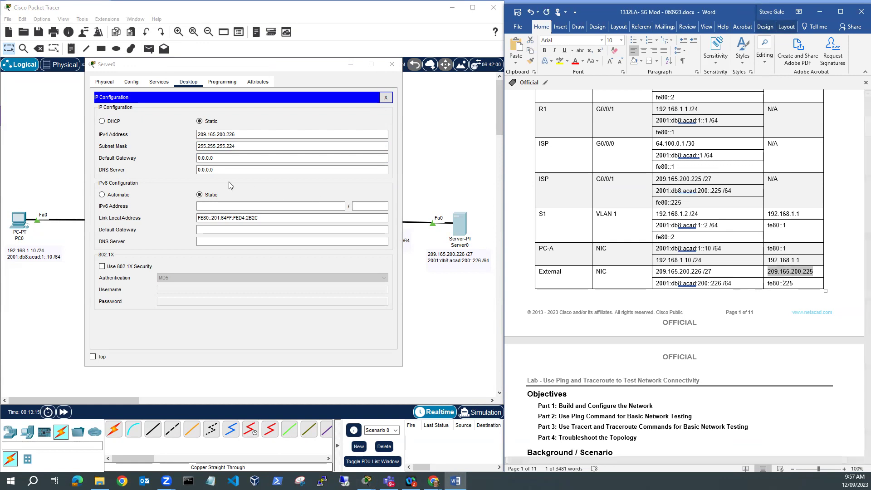
double_click(200, 158)
right_click(200, 159)
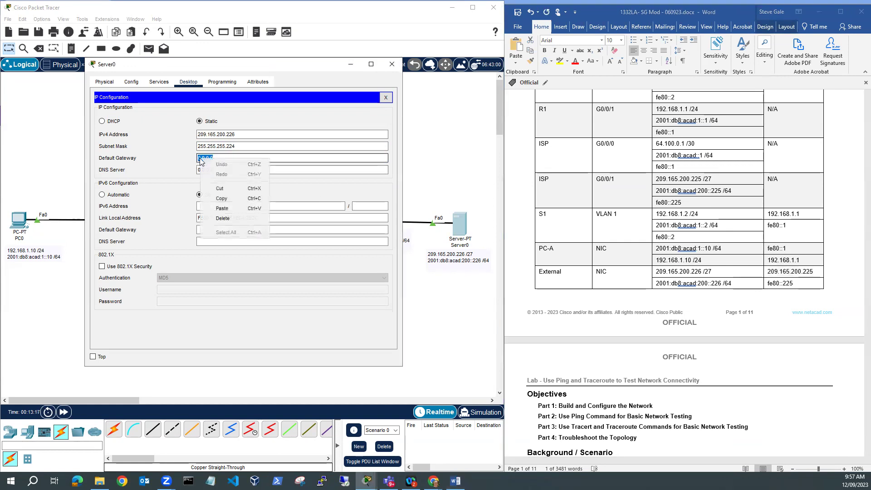
click(227, 208)
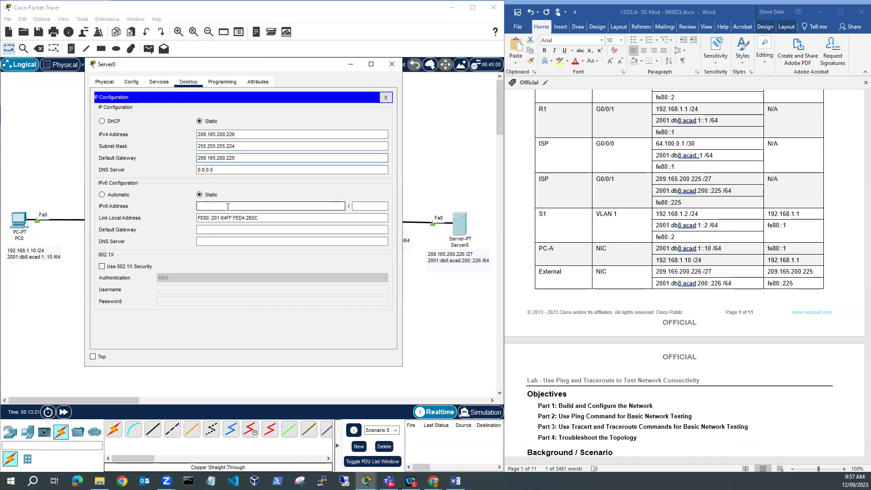
Copy the External IPv6 address 2001:db8:acad:200::226 from the addressing table.
click(659, 283)
drag(657, 283, 722, 282)
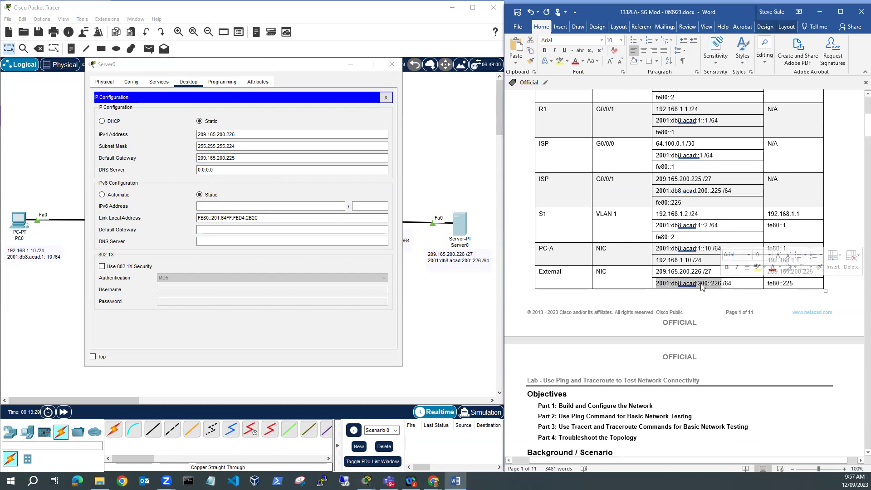
click(721, 282)
drag(657, 284, 721, 281)
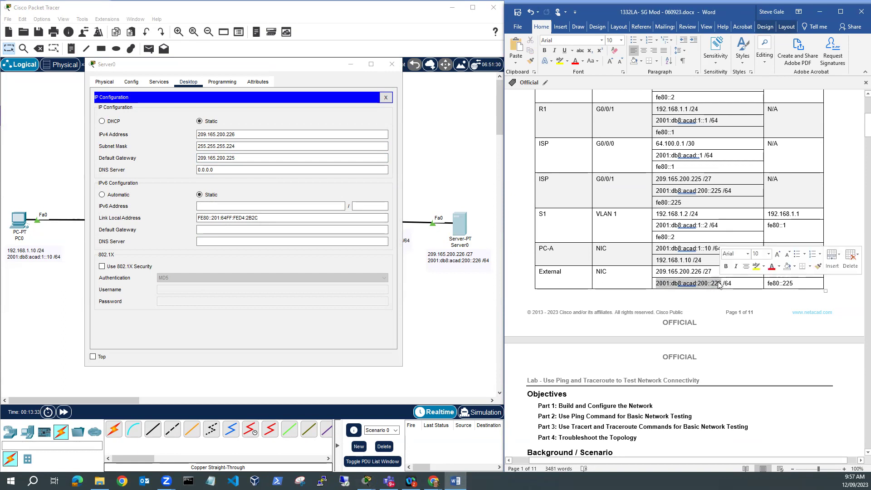
right_click(706, 284)
click(726, 300)
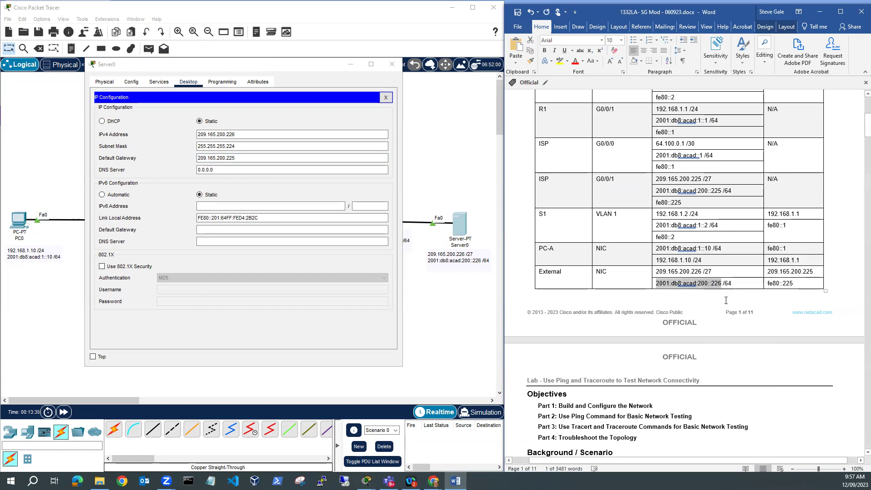
Paste 2001:db8:acad:200::226 as Server0's IPv6 address, prefix 64, gateway fe80::225, then close the window.
click(209, 206)
right_click(209, 205)
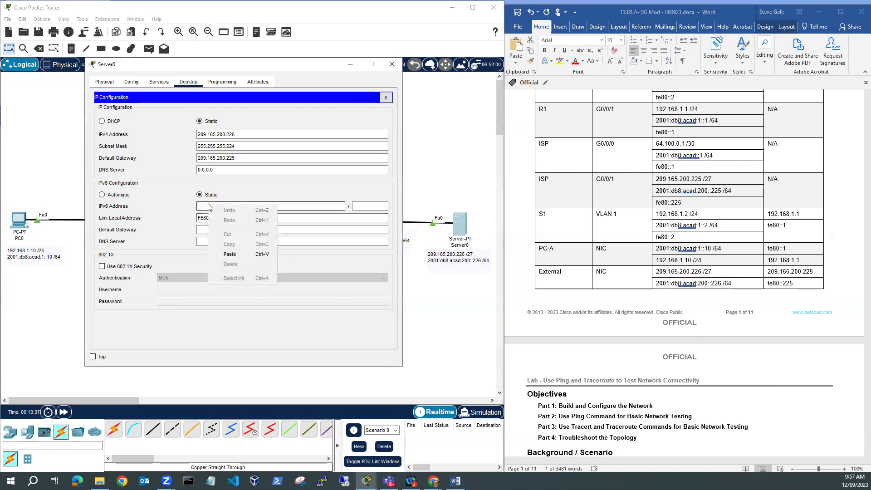
click(237, 255)
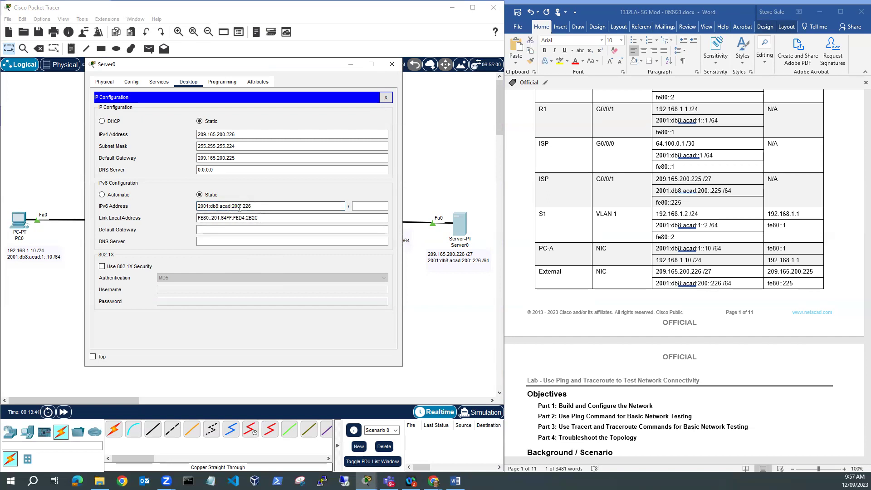
click(365, 207)
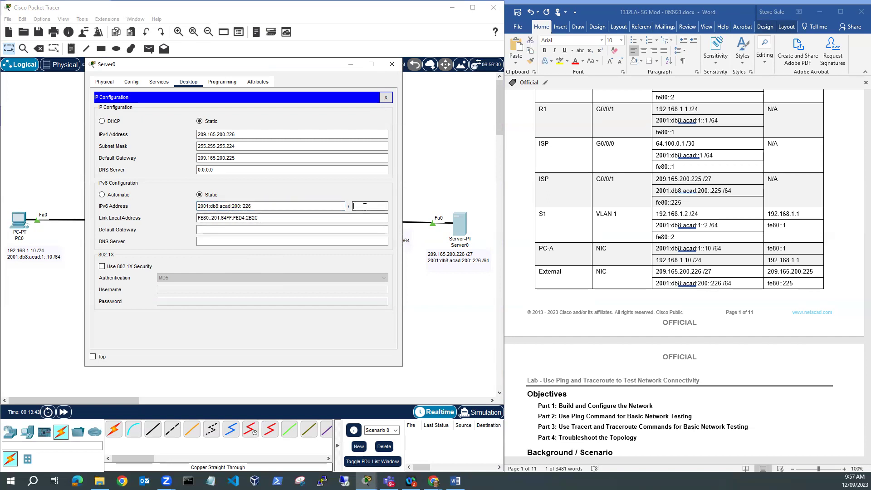
text(64)
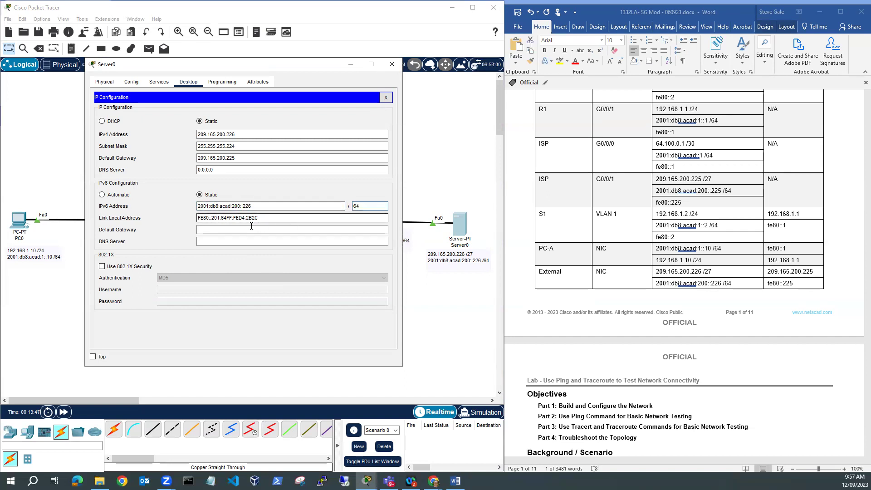
click(236, 229)
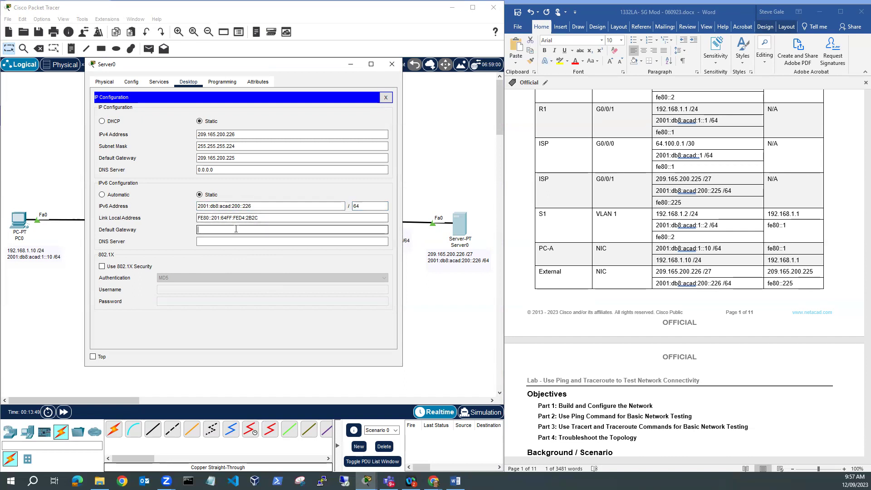
text(fe80::225)
click(235, 335)
click(350, 64)
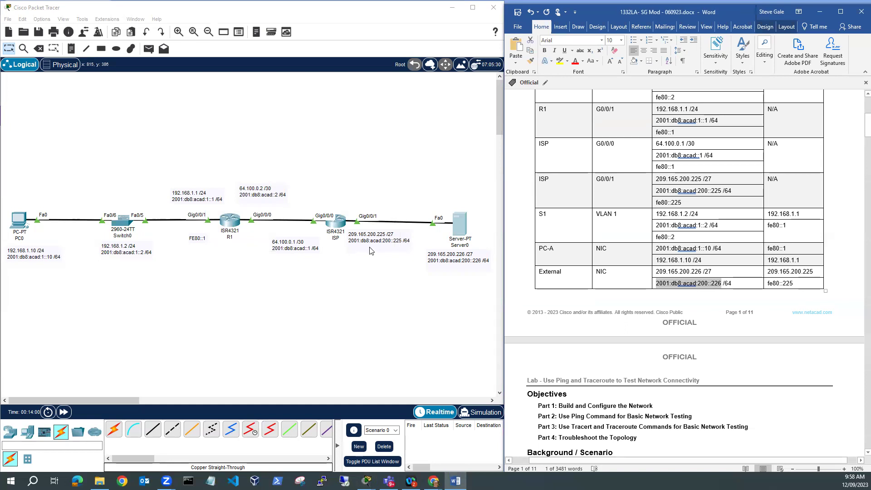
Place a fe80::225 note just below the ISP's Gig0/0/1 address labels.
click(359, 262)
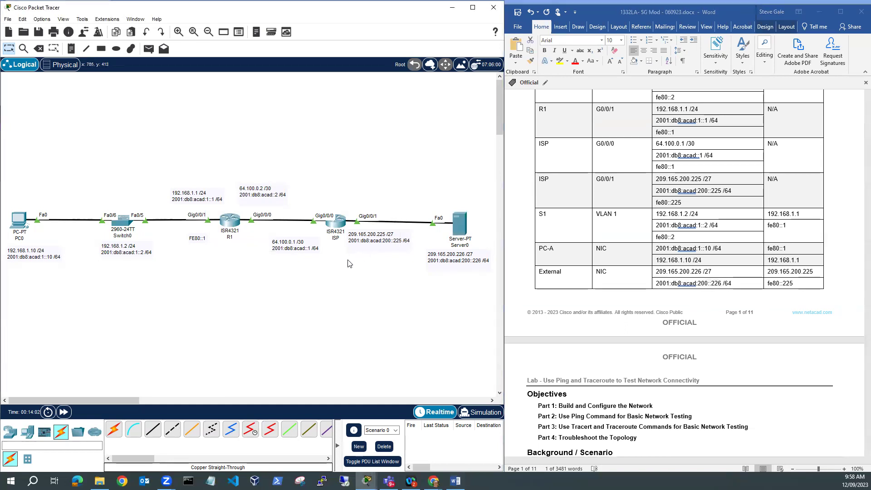
click(72, 50)
click(353, 261)
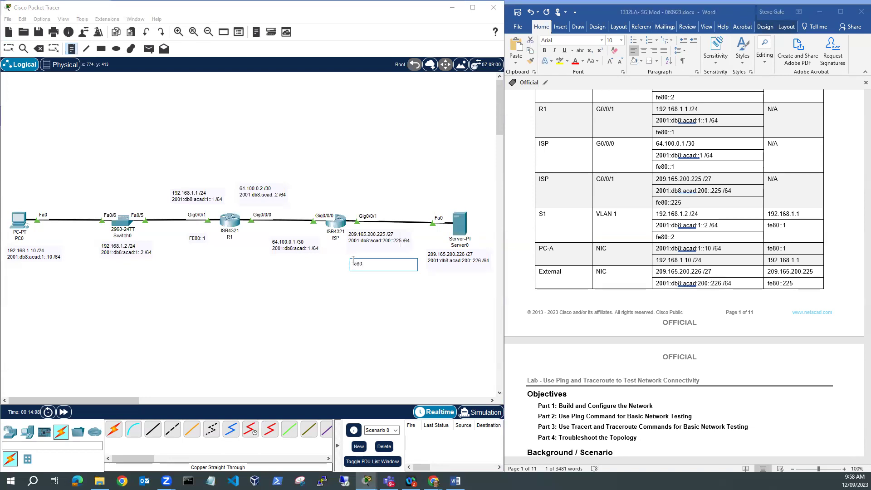
text(fe80::225)
click(314, 306)
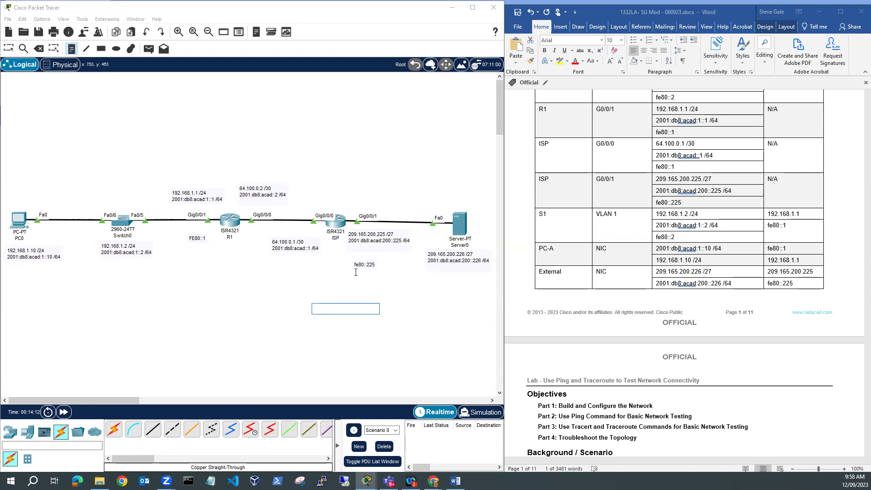
key(Escape)
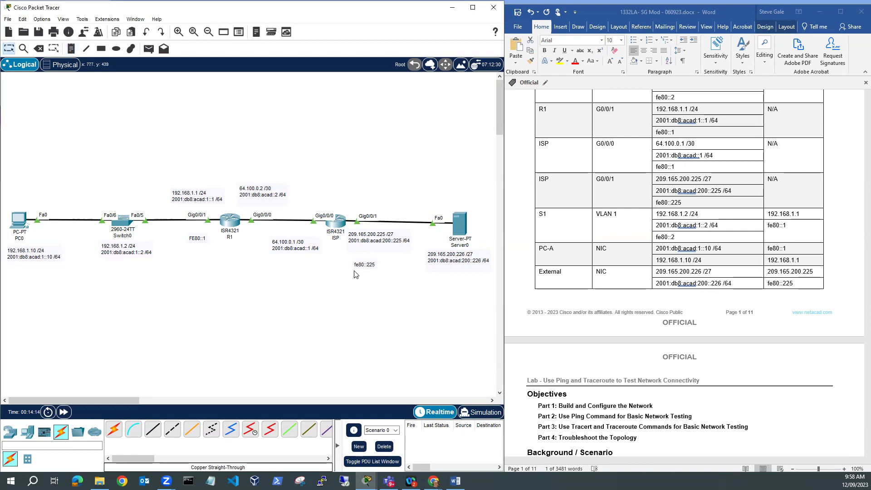
drag(358, 266, 355, 263)
Scroll the lab handout down to Part 2's ping tests.
scroll(683, 331, down, 3)
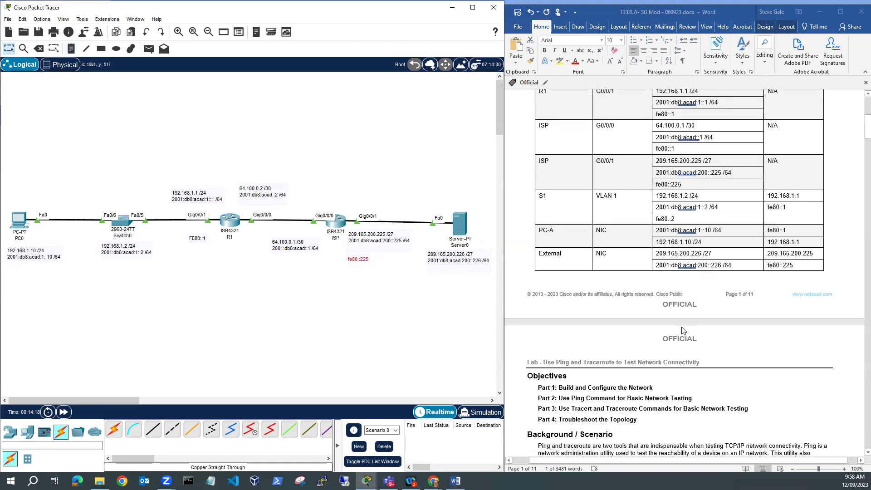
scroll(683, 331, down, 15)
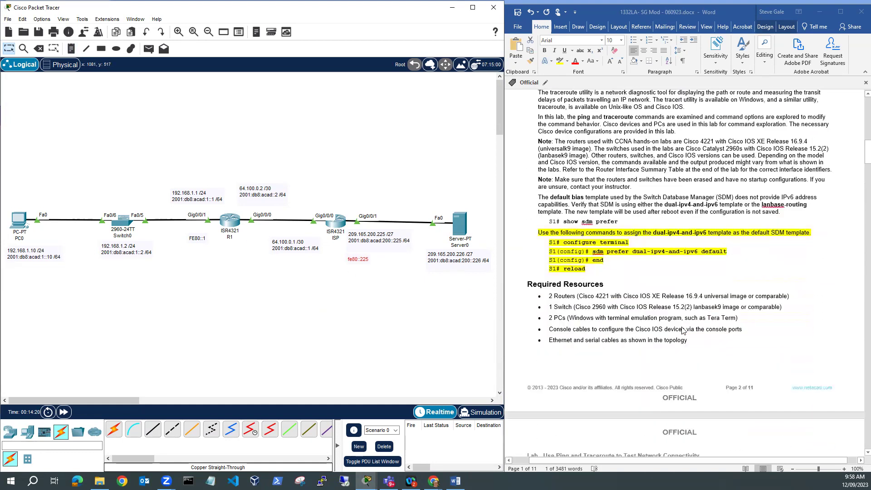
scroll(683, 331, down, 15)
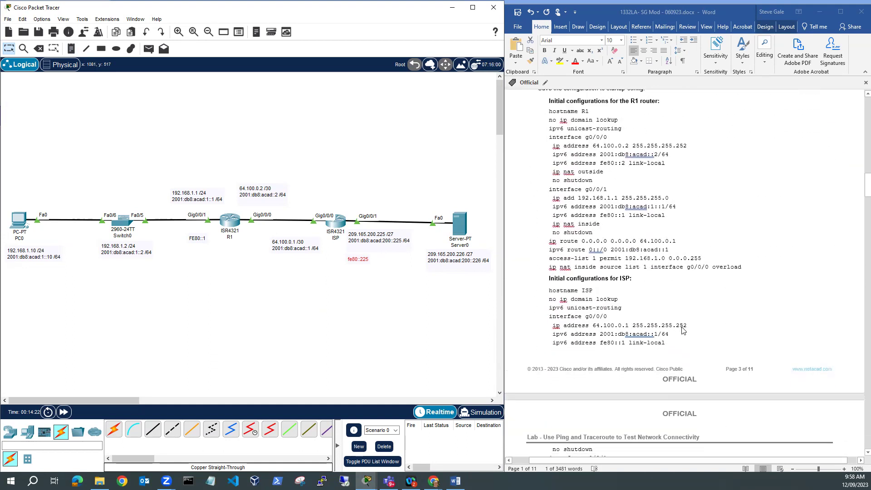
scroll(683, 331, down, 15)
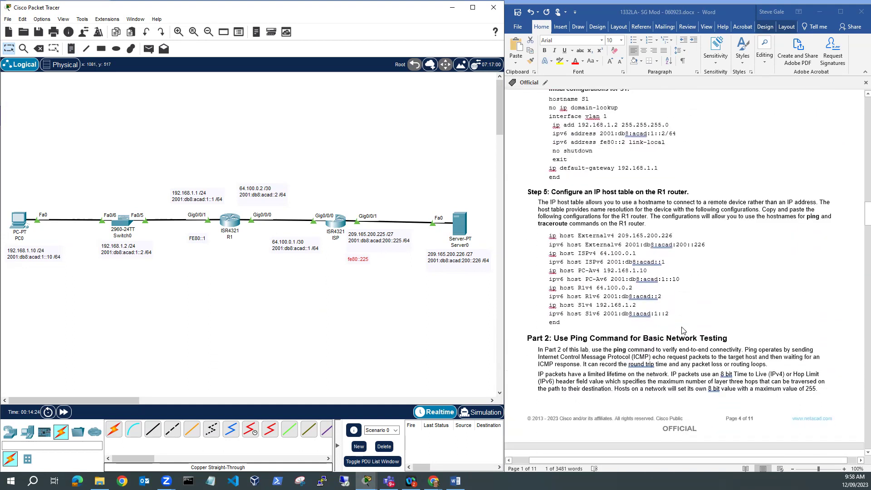
scroll(683, 331, down, 5)
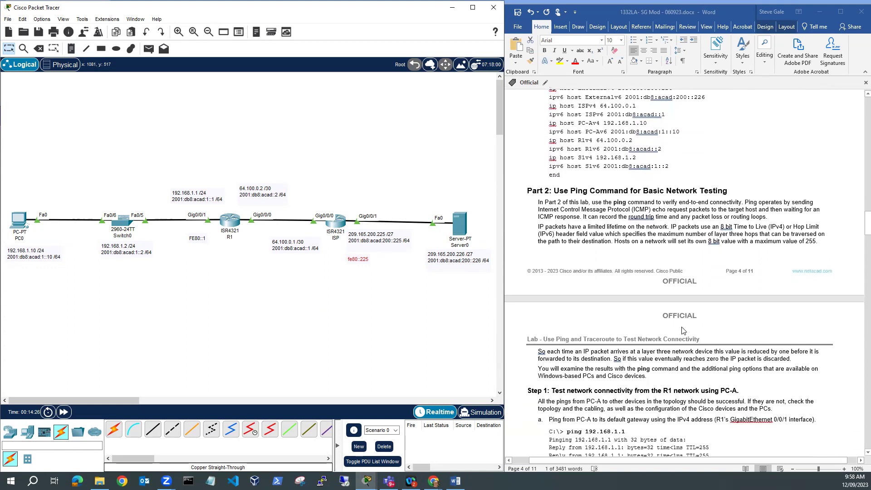
scroll(683, 331, down, 2)
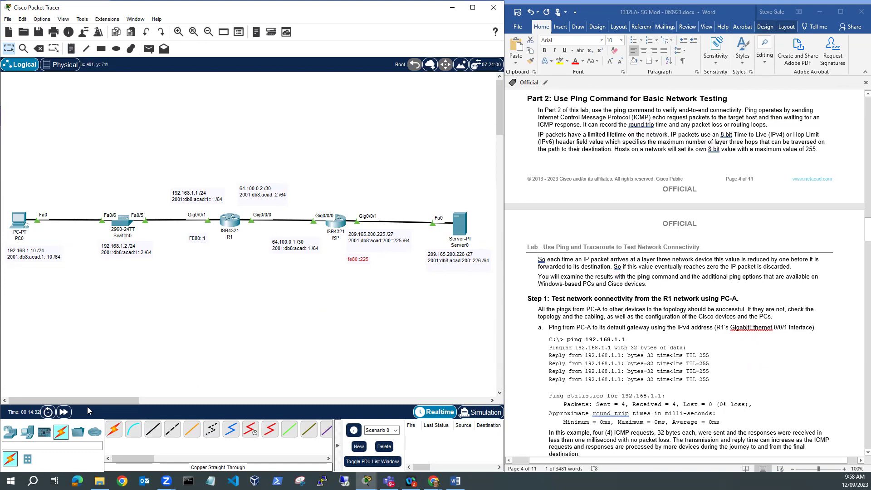
From PC0's Command Prompt, ping 209.165.200.226, getting 2 of 4 replies (50% loss).
click(19, 223)
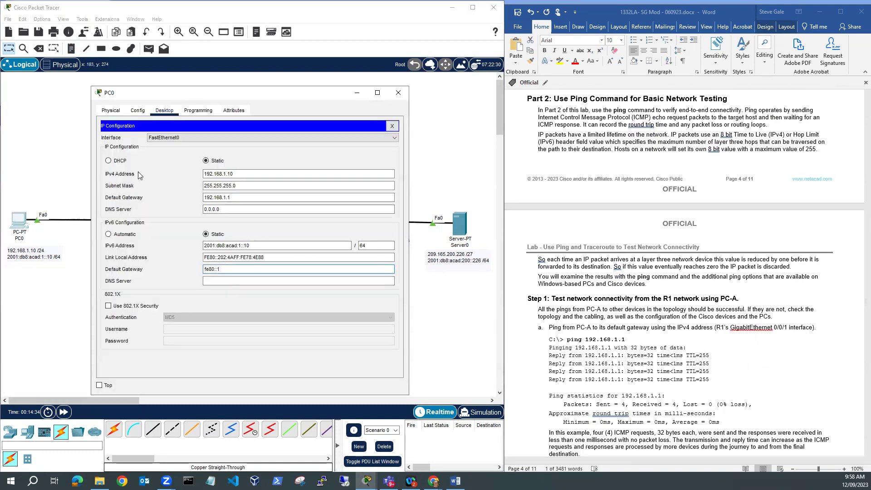
click(392, 126)
click(295, 146)
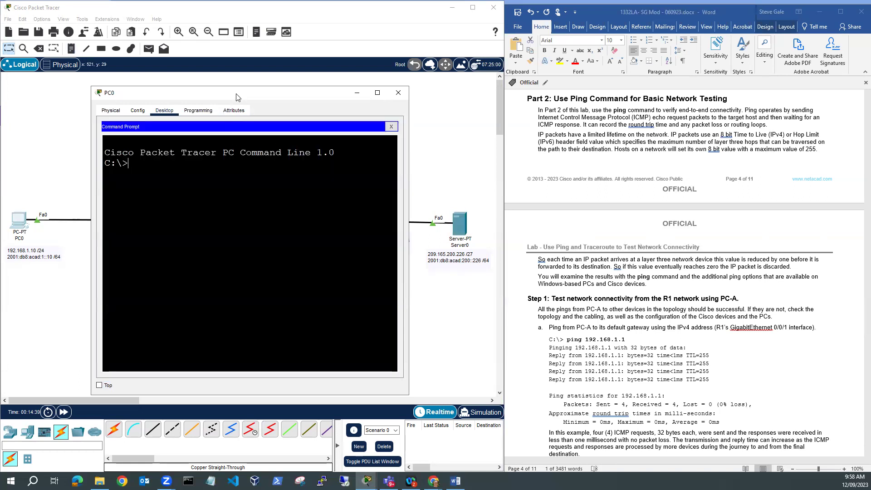
drag(236, 96, 300, 283)
text(ping 209.165)
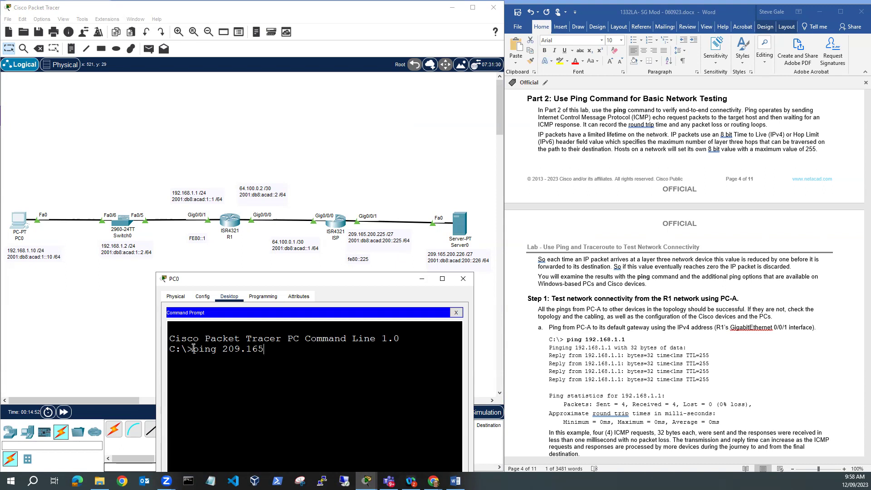
text(.200.226)
key(Return)
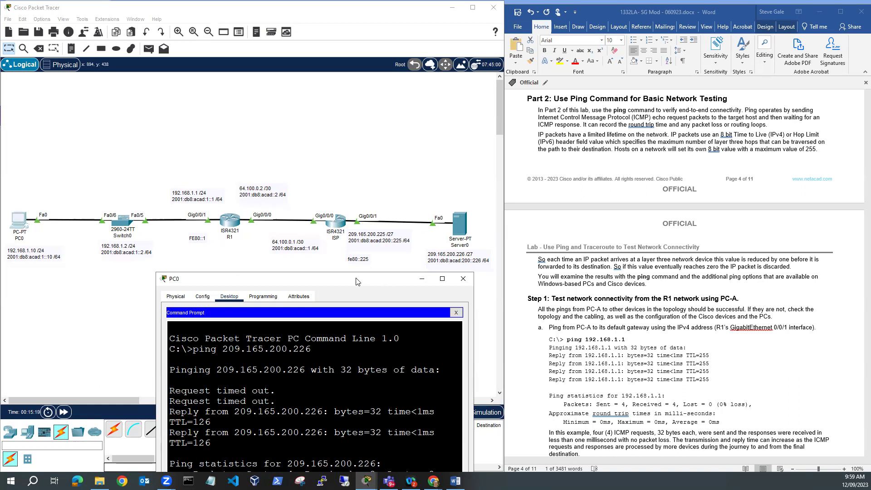
drag(357, 281, 289, 271)
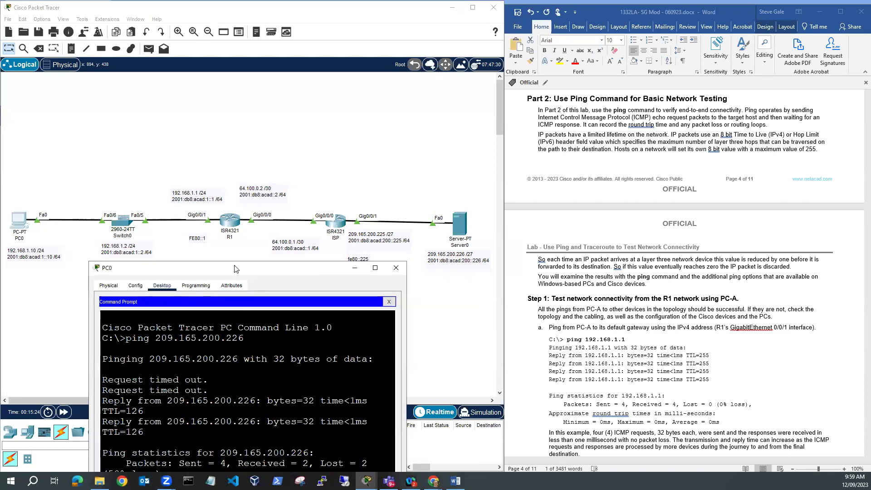
drag(234, 269, 661, 81)
Ping 2001:db8:acad:200::226 from PC0 with all 4 replies, then minimize PC0's window.
text(ping)
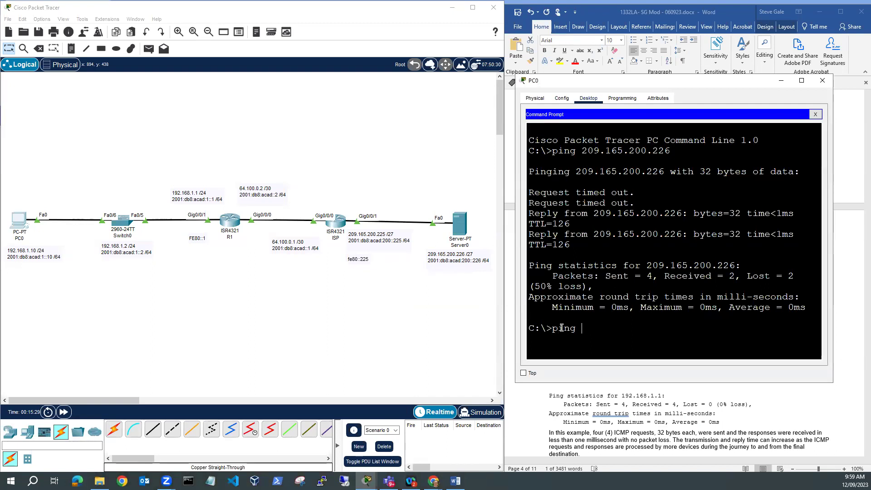
text( 2001:db8:acad)
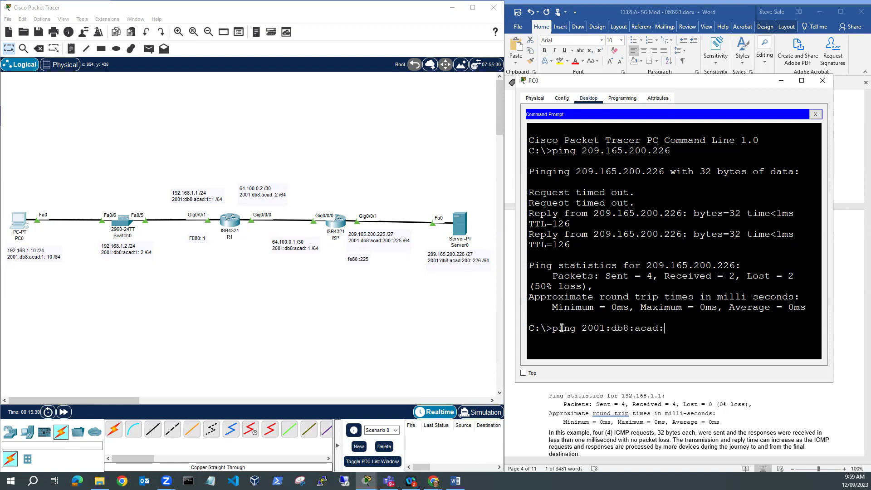
text(:200)
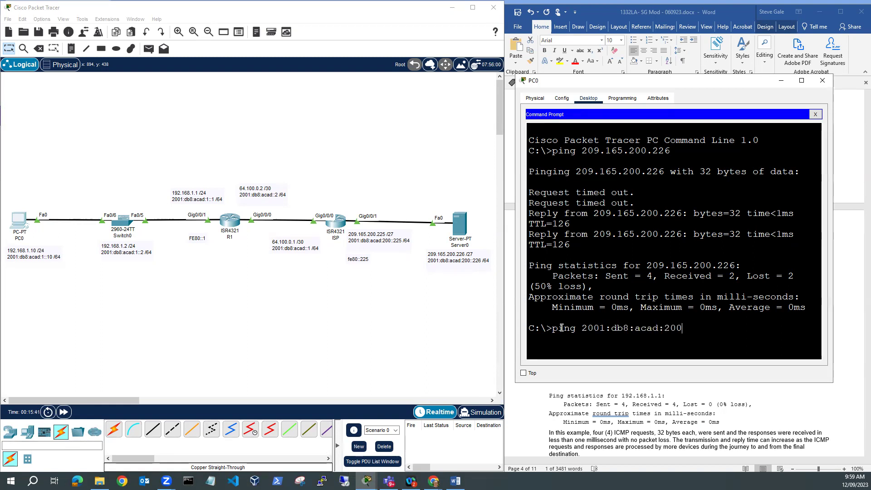
text(::226)
key(Return)
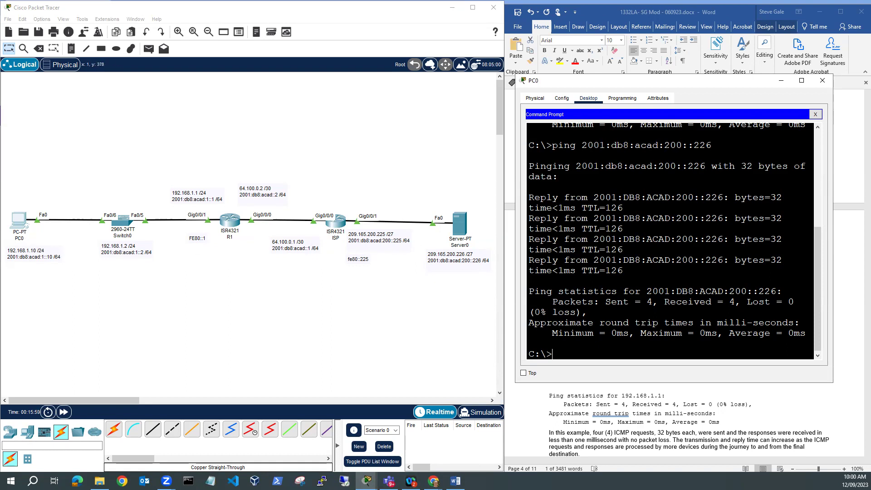
click(780, 82)
scroll(658, 290, down, 2)
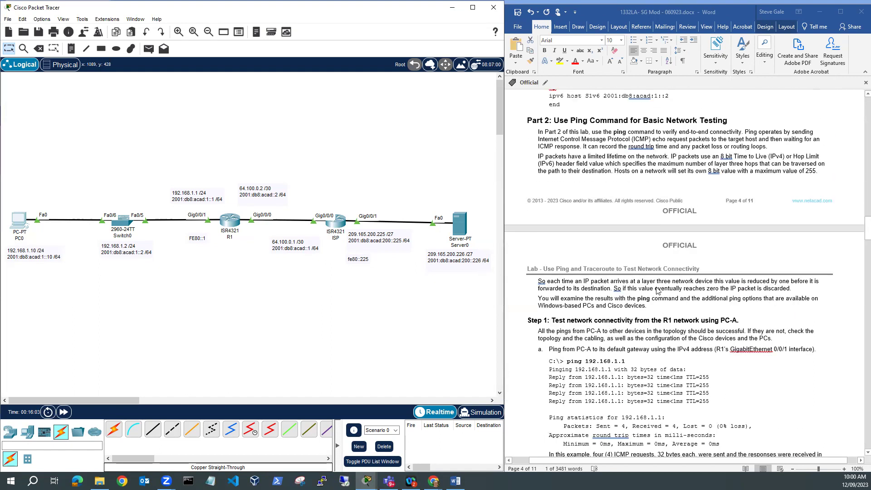